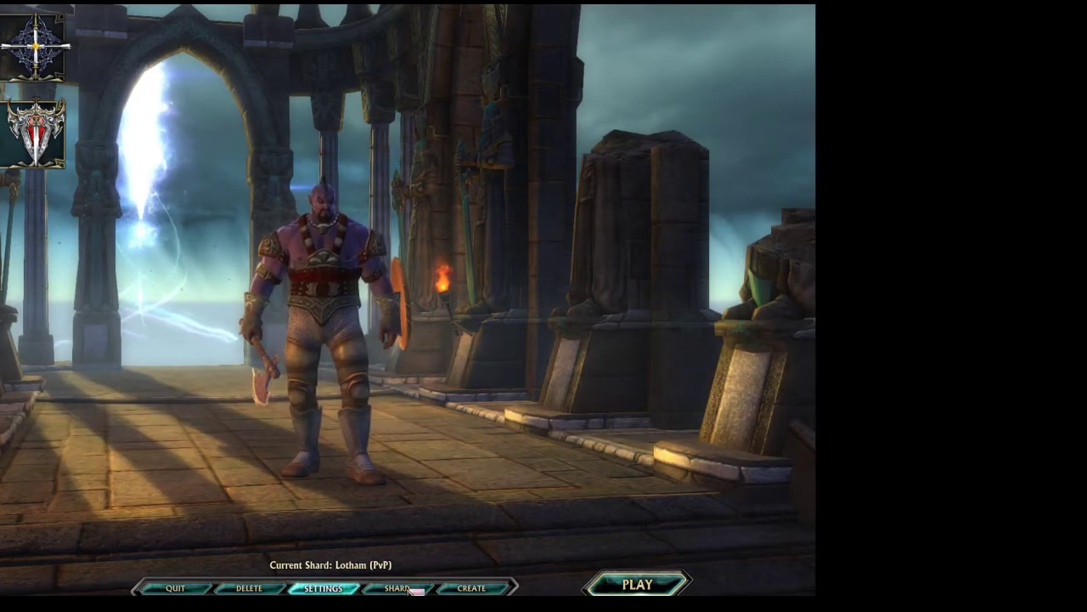
# Step: Keep the game's video window mode at Fullscreen Windowed, accept the settings and quit the game
pyautogui.click(323, 588)
pyautogui.click(170, 185)
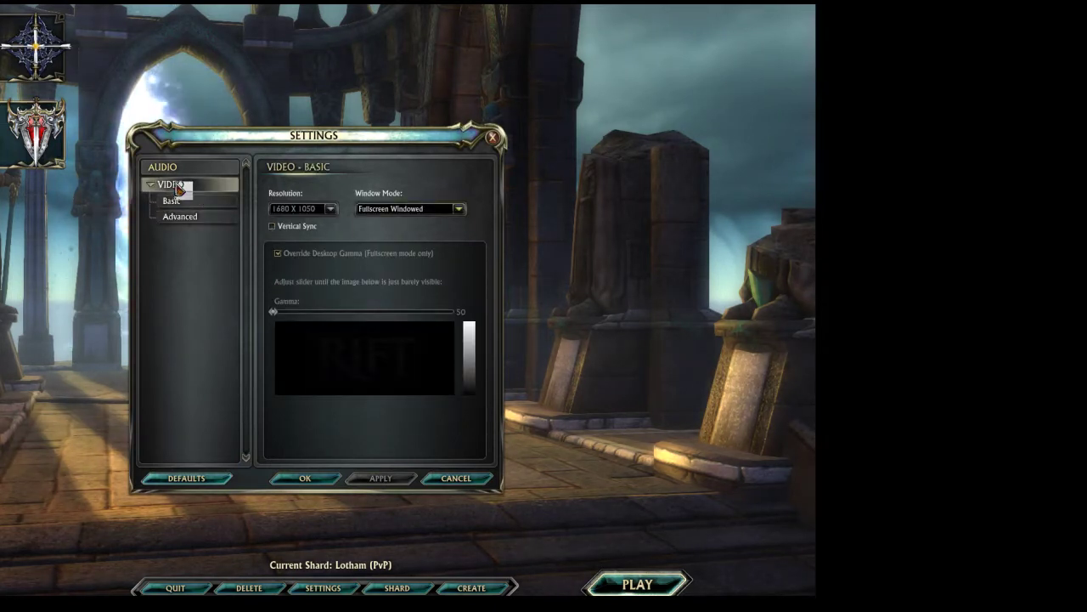
pyautogui.click(413, 211)
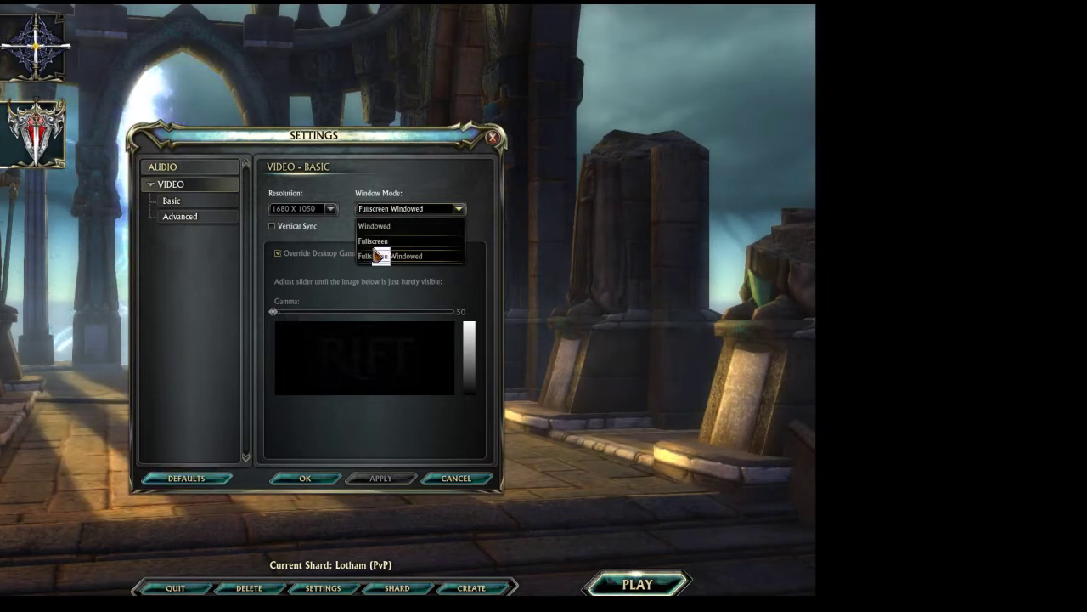
pyautogui.click(218, 387)
pyautogui.click(304, 478)
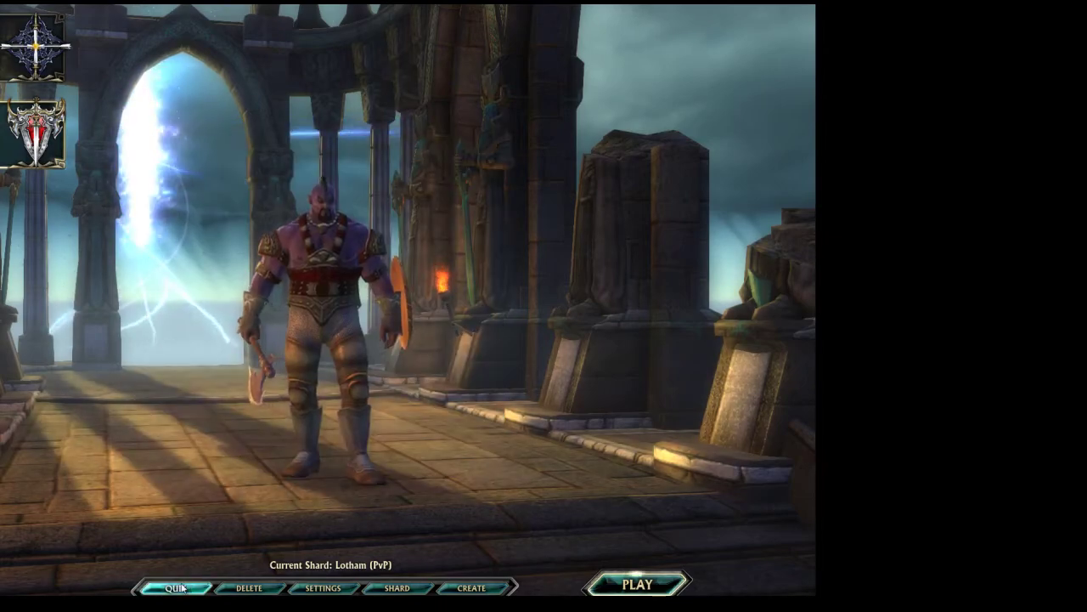
pyautogui.click(181, 587)
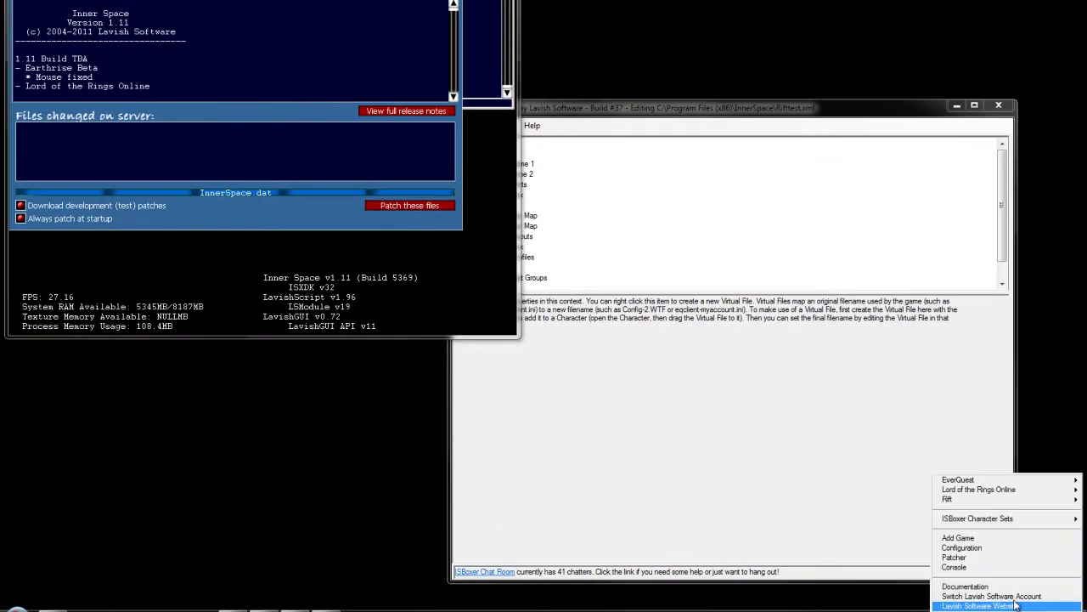
# Step: Open the Inner Space patcher and review its development patch and patch-at-startup options
pyautogui.click(954, 557)
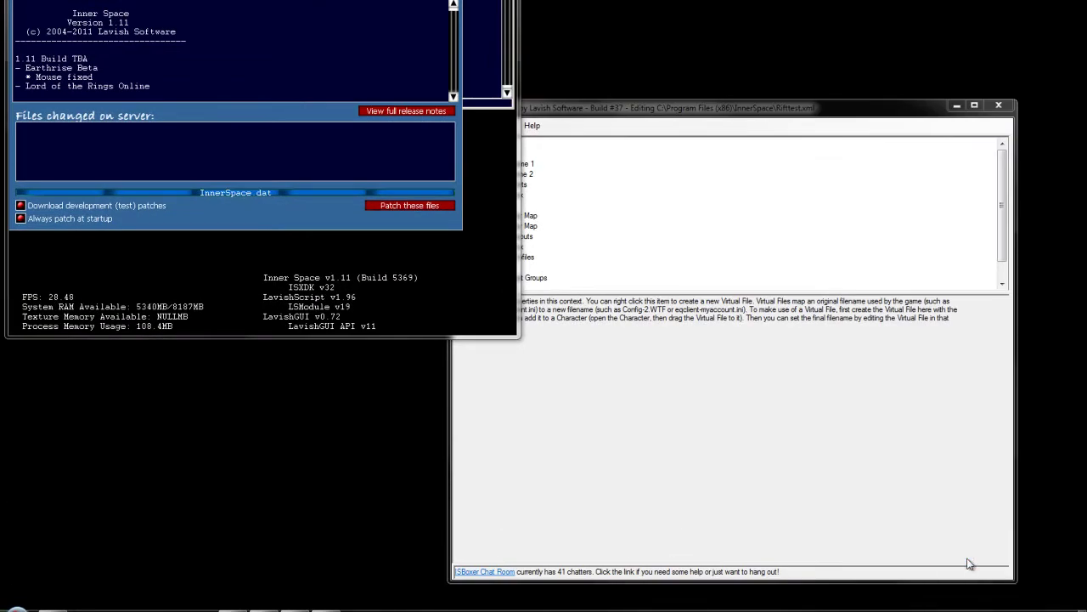
pyautogui.click(20, 218)
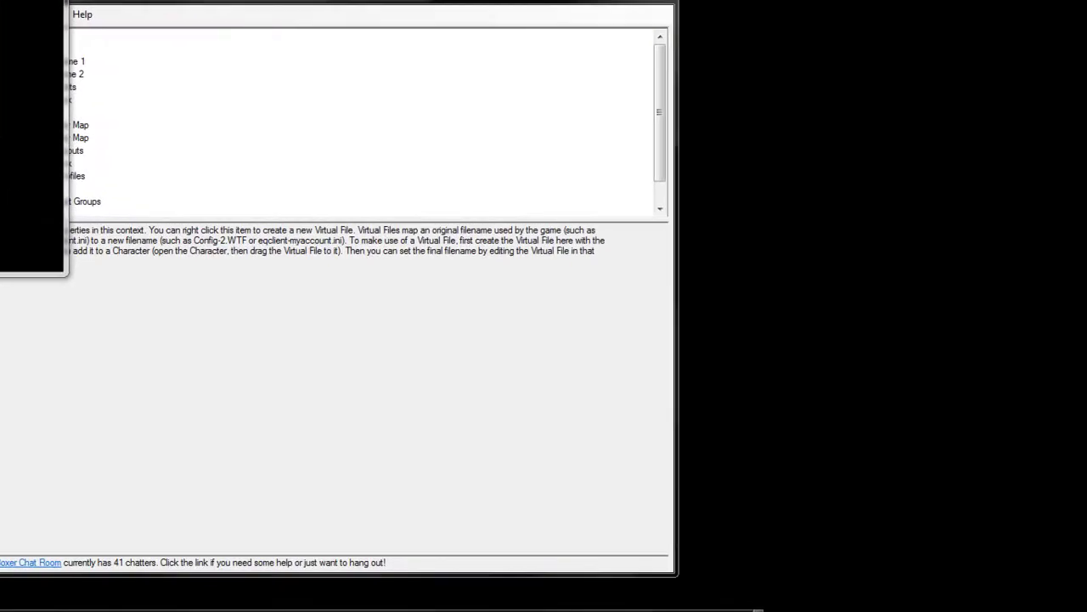
# Step: Add a game named Rift2 to Inner Space, using riftpatchbeta.exe from C:\Program Files (x86)\RIFT as its executable
pyautogui.rightClick(919, 610)
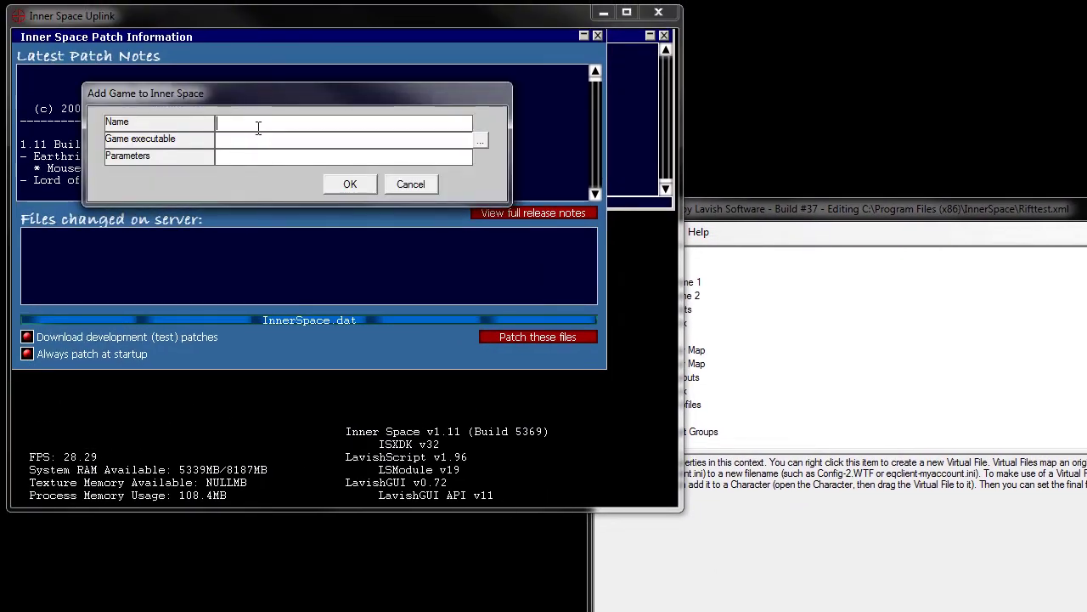
pyautogui.write('t2')
pyautogui.click(408, 141)
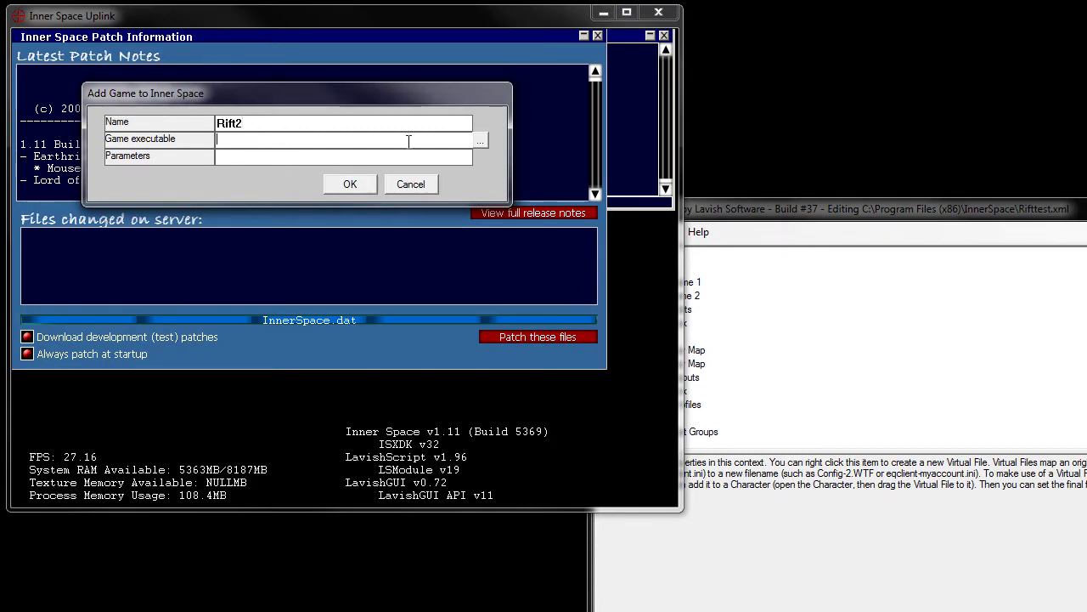
pyautogui.click(482, 140)
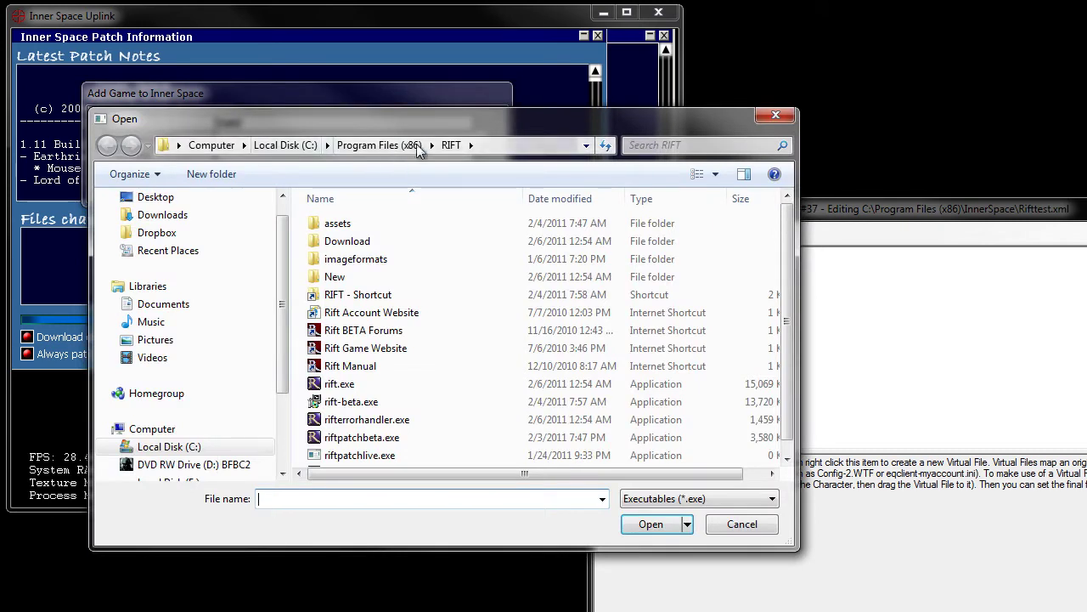
pyautogui.click(376, 447)
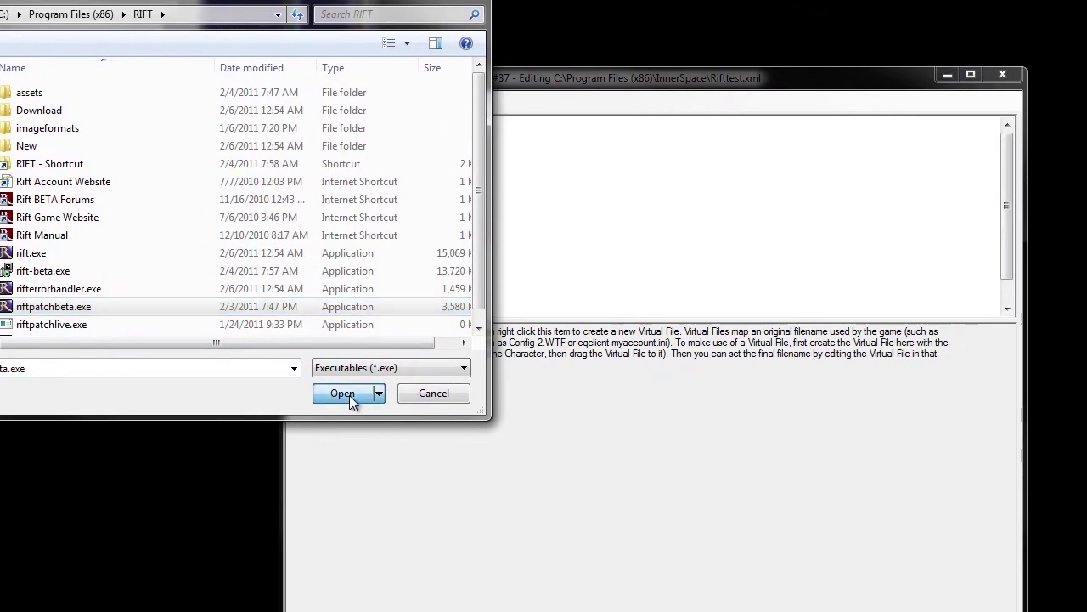
pyautogui.click(649, 524)
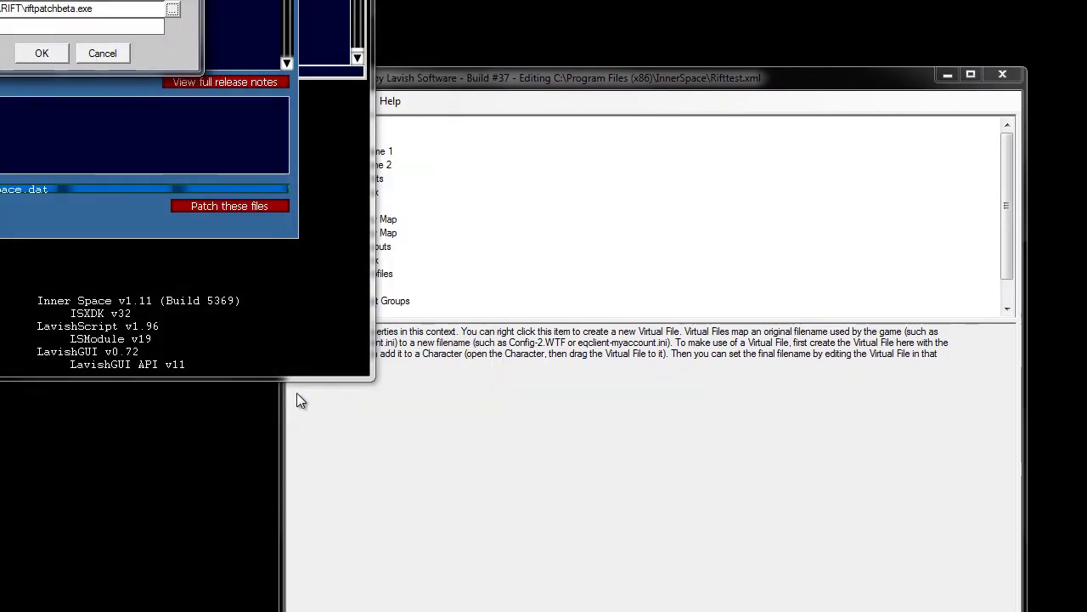
pyautogui.click(51, 54)
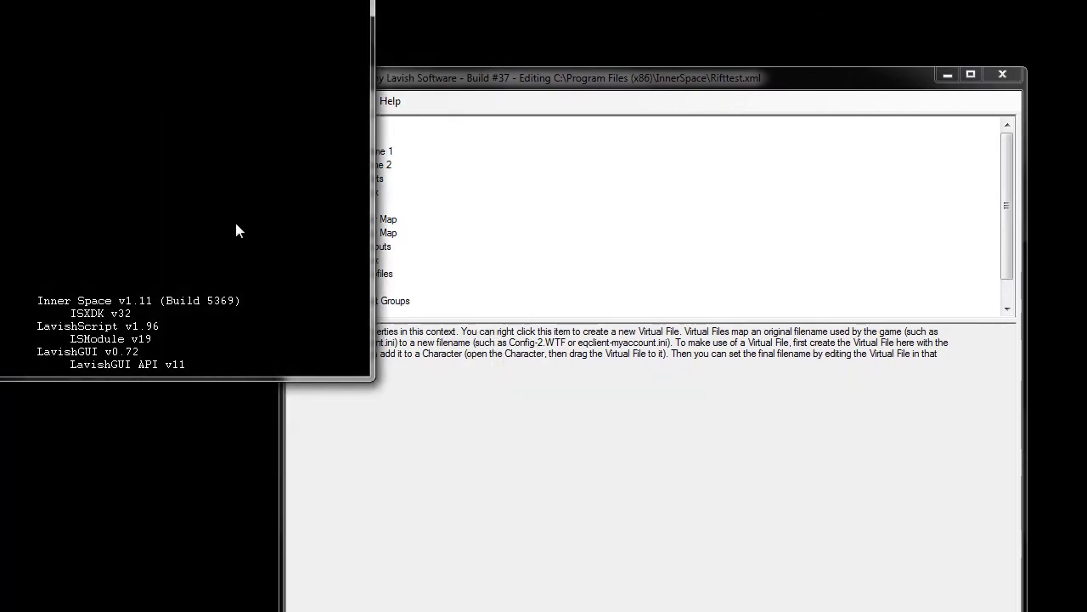
# Step: Review the executable settings of the Rift2 Default Profile in the Inner Space game configuration and close the configuration
pyautogui.rightClick(1084, 607)
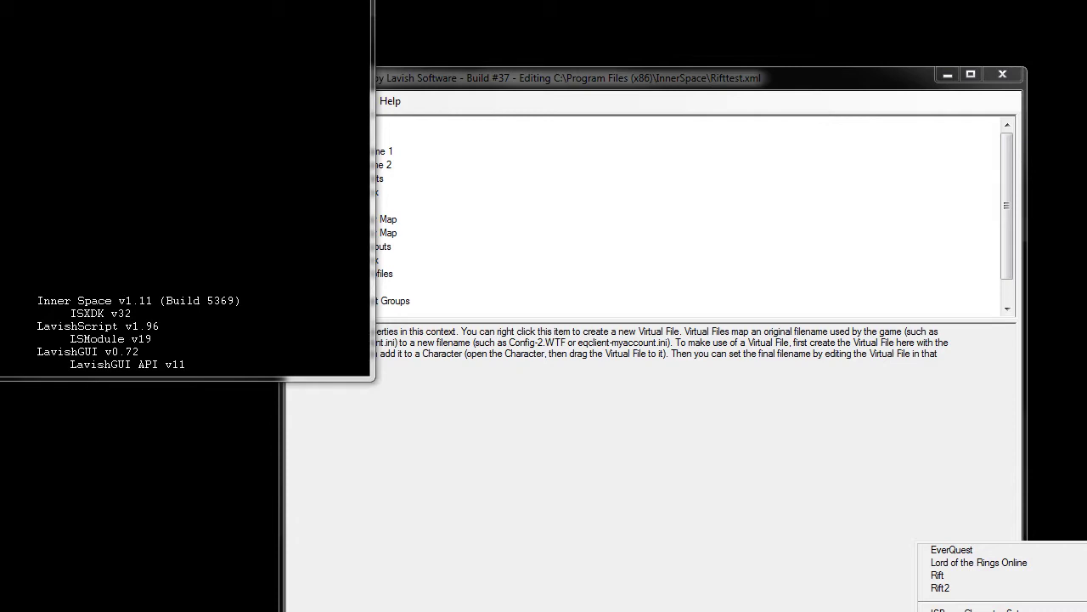
pyautogui.click(985, 608)
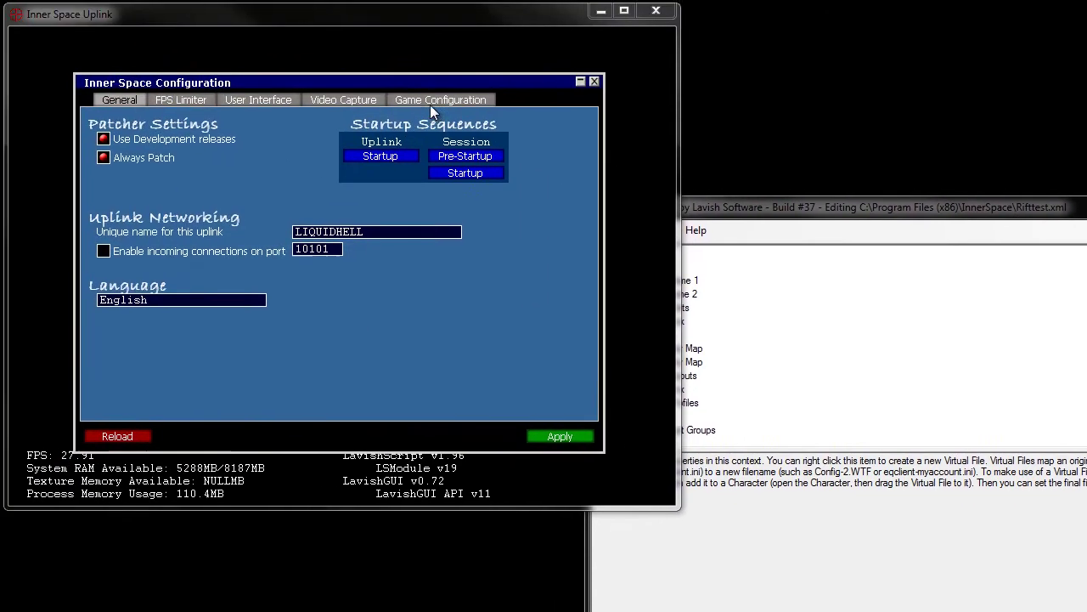
pyautogui.click(431, 106)
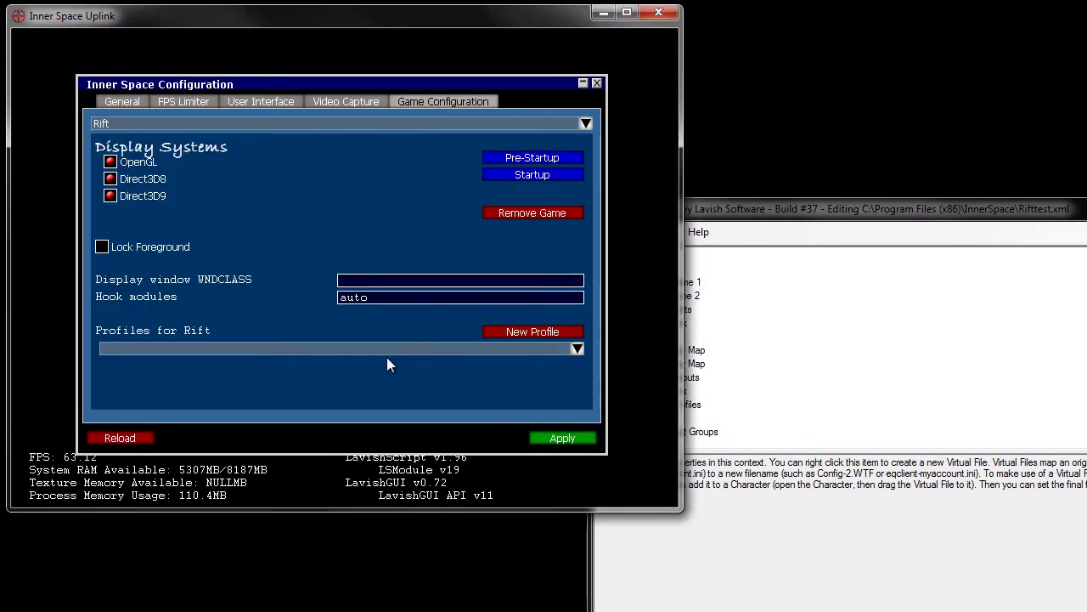
pyautogui.click(577, 351)
pyautogui.click(577, 351)
pyautogui.click(587, 128)
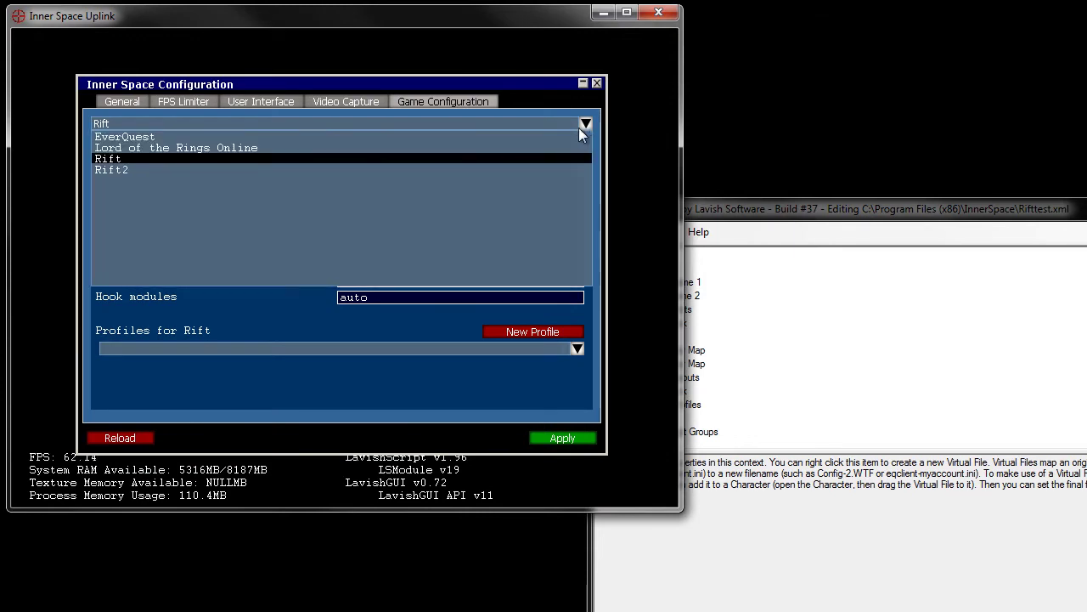
pyautogui.click(102, 177)
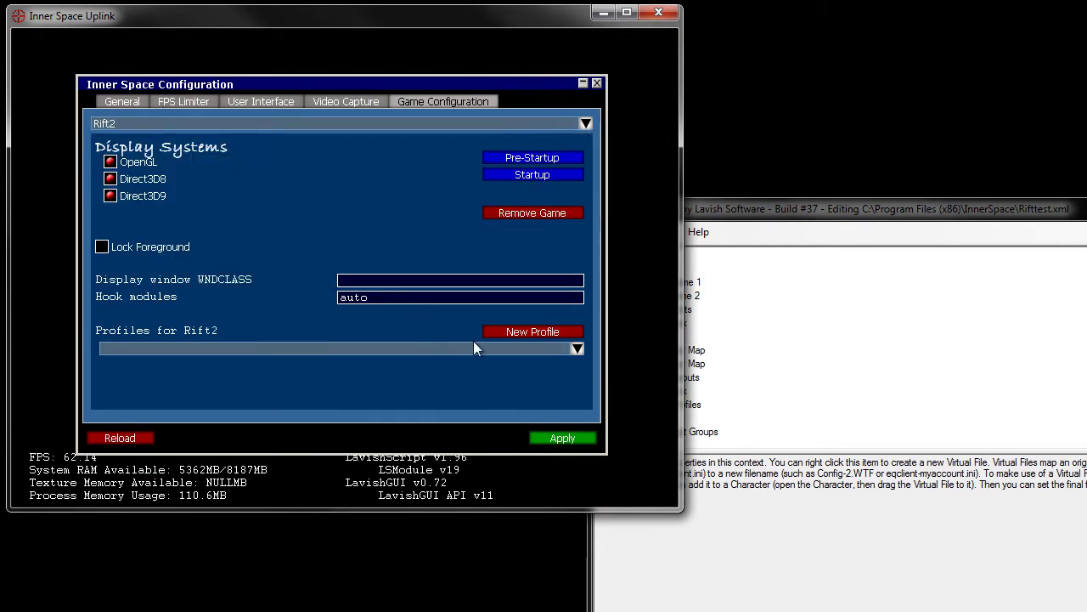
pyautogui.click(579, 346)
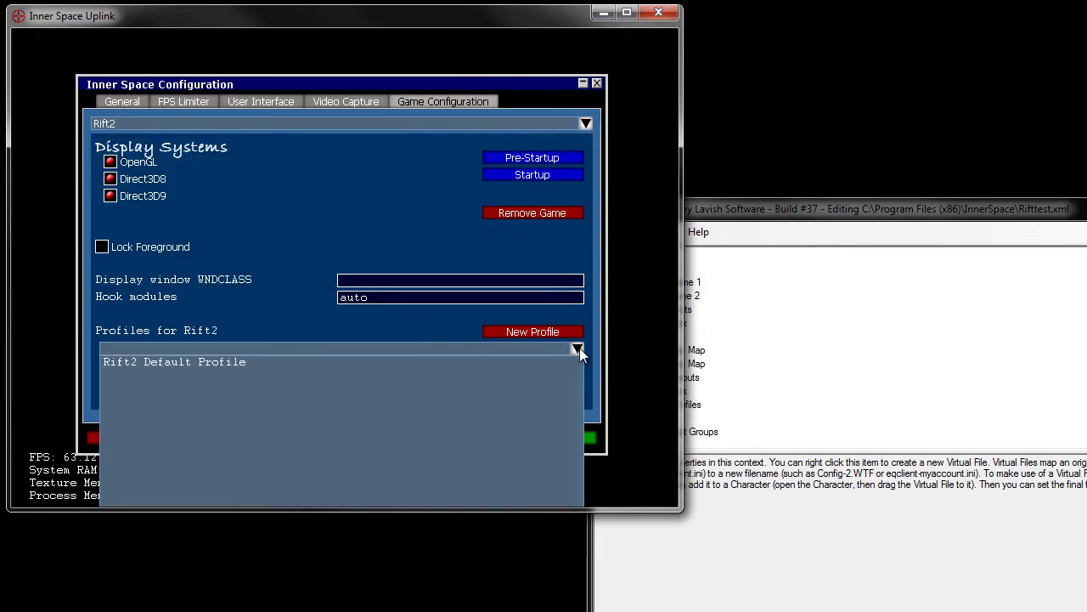
pyautogui.click(235, 367)
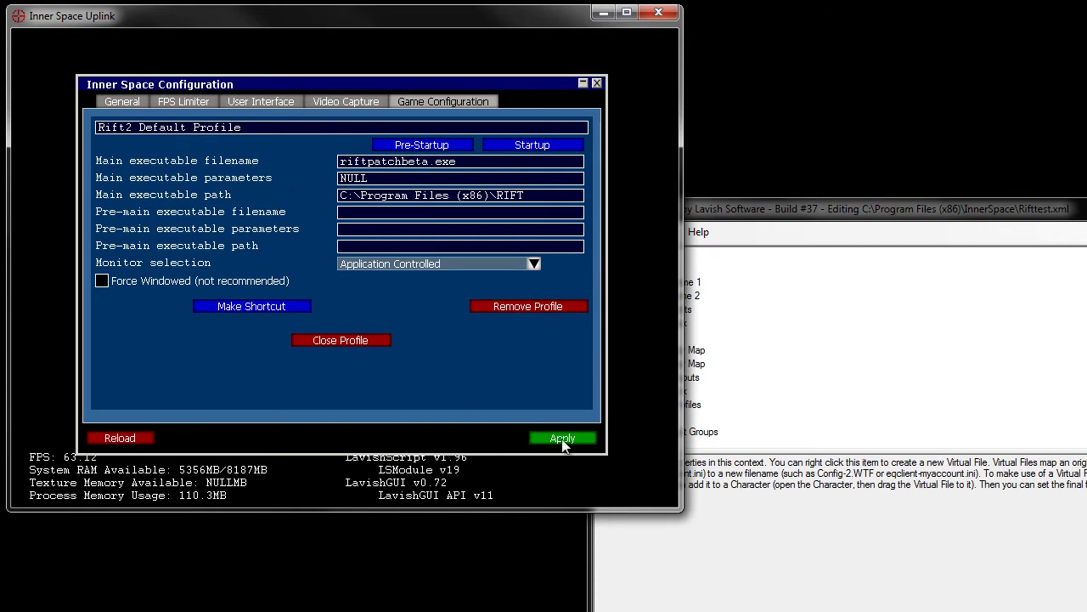
pyautogui.click(598, 84)
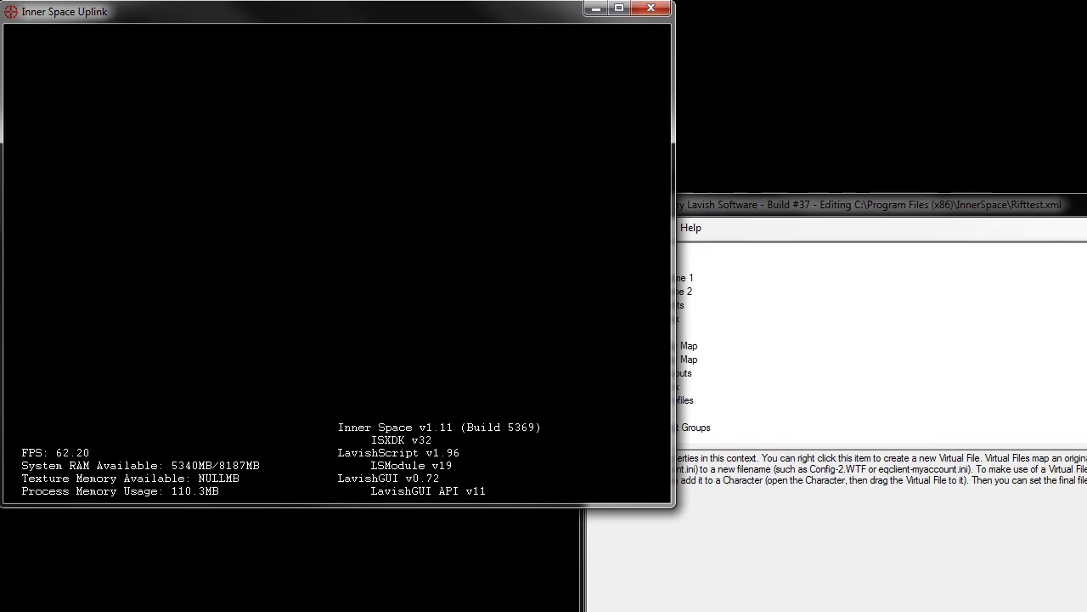
# Step: Switch to ISBoxer Toolkit and start a new, empty toolkit profile
pyautogui.click(811, 456)
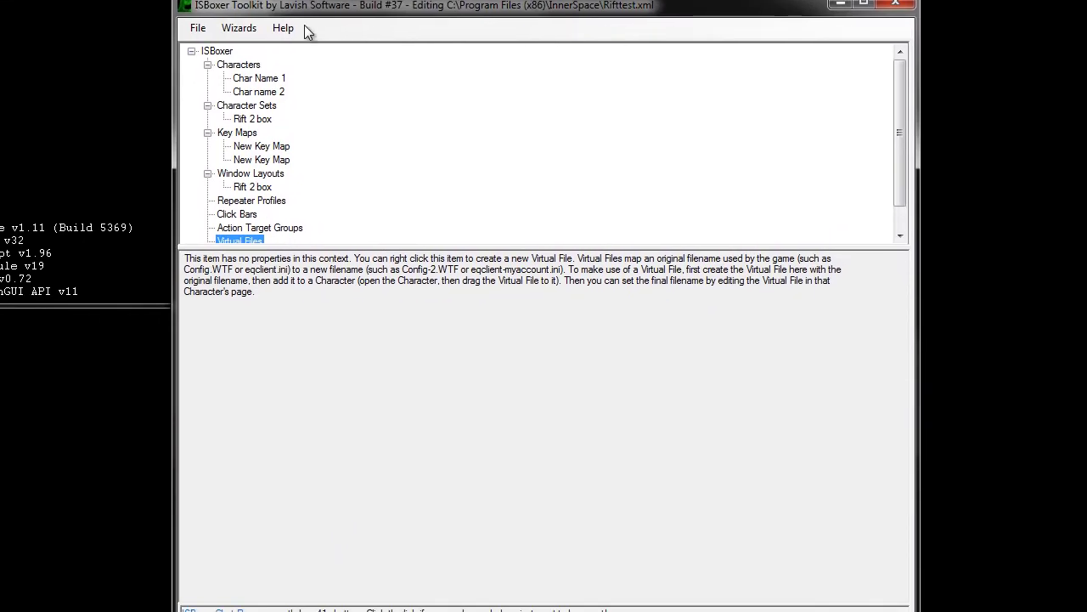
pyautogui.click(201, 37)
pyautogui.click(223, 43)
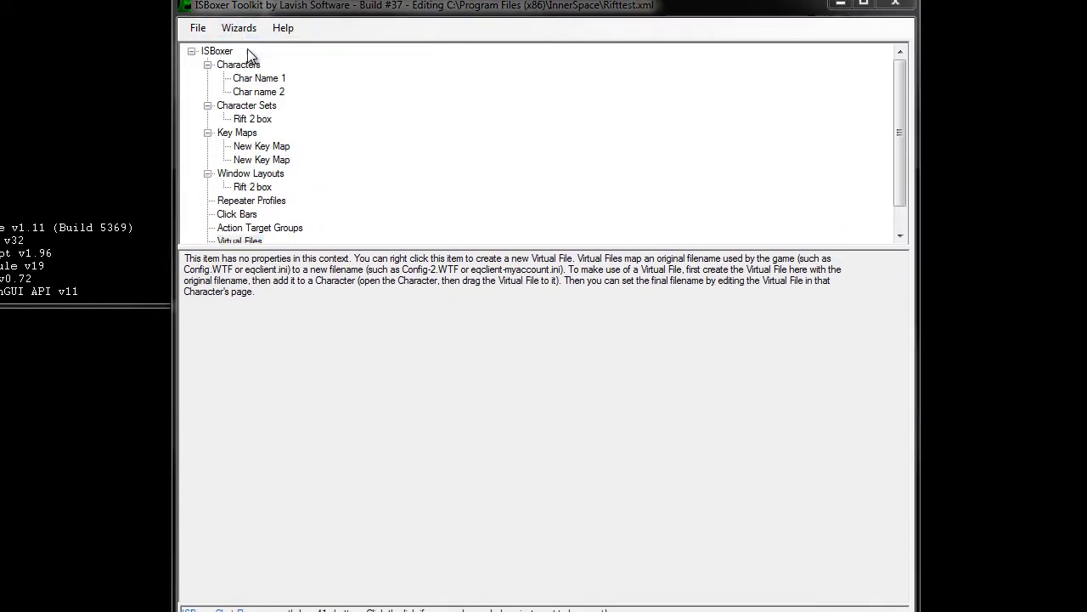
pyautogui.click(385, 297)
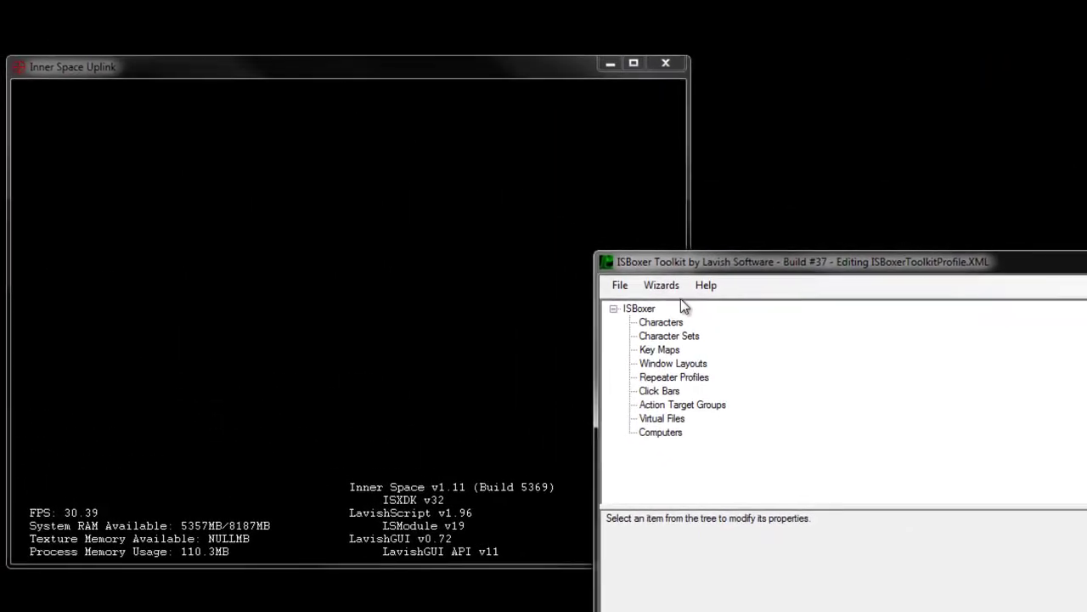
# Step: Start the Quick Setup Wizard and choose Other as the game to set up
pyautogui.click(238, 28)
pyautogui.click(692, 308)
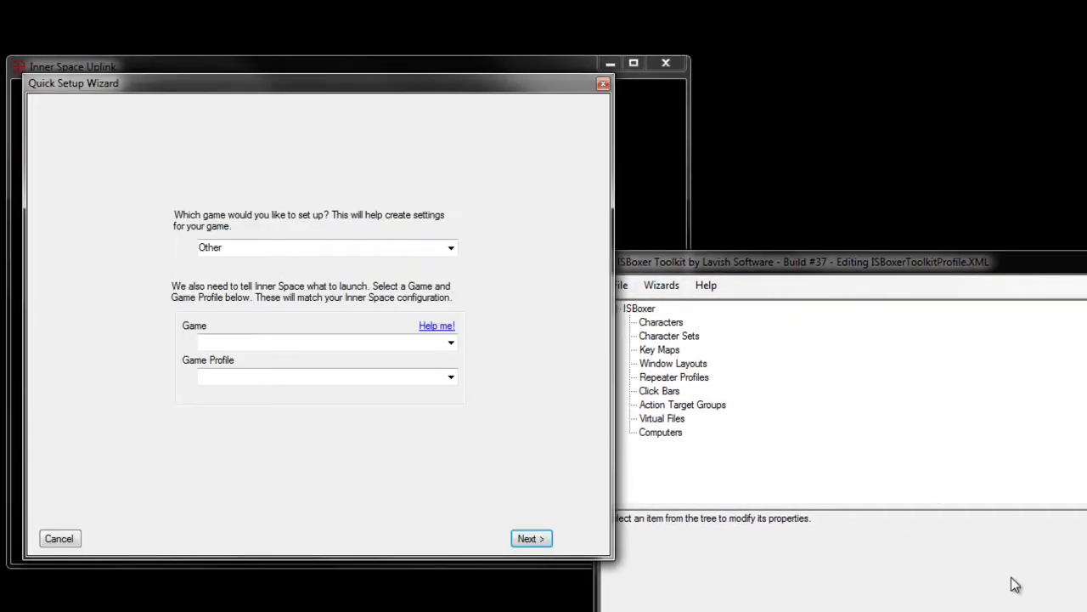
pyautogui.click(254, 245)
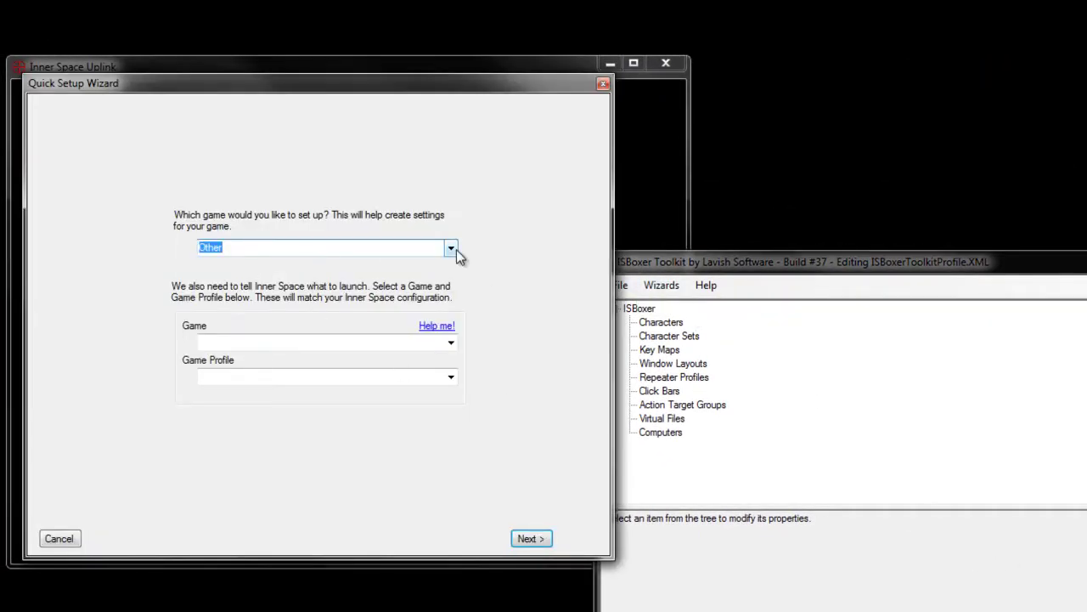
pyautogui.click(451, 247)
pyautogui.click(295, 189)
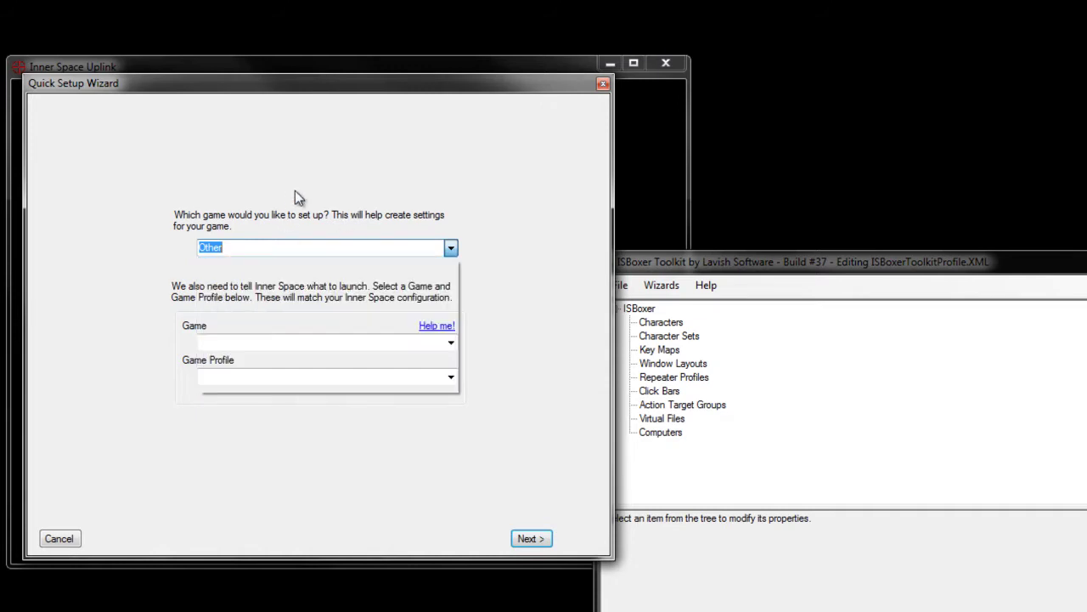
# Step: Set the game to launch to Rift2 with the Rift2 Default Profile and continue to the character page
pyautogui.click(451, 342)
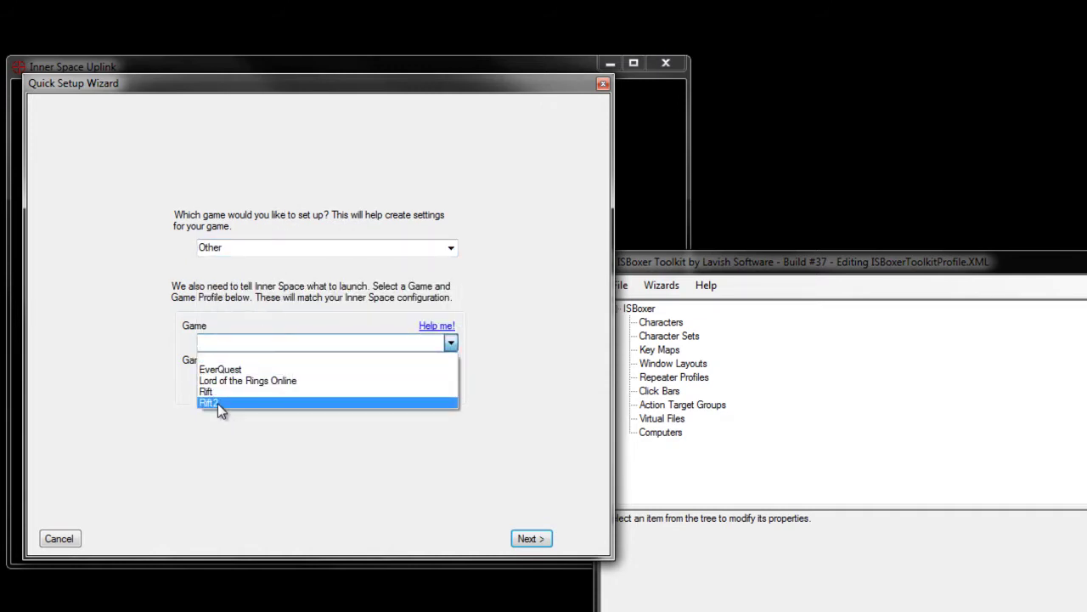
pyautogui.click(217, 403)
pyautogui.click(242, 380)
pyautogui.click(451, 377)
pyautogui.click(278, 404)
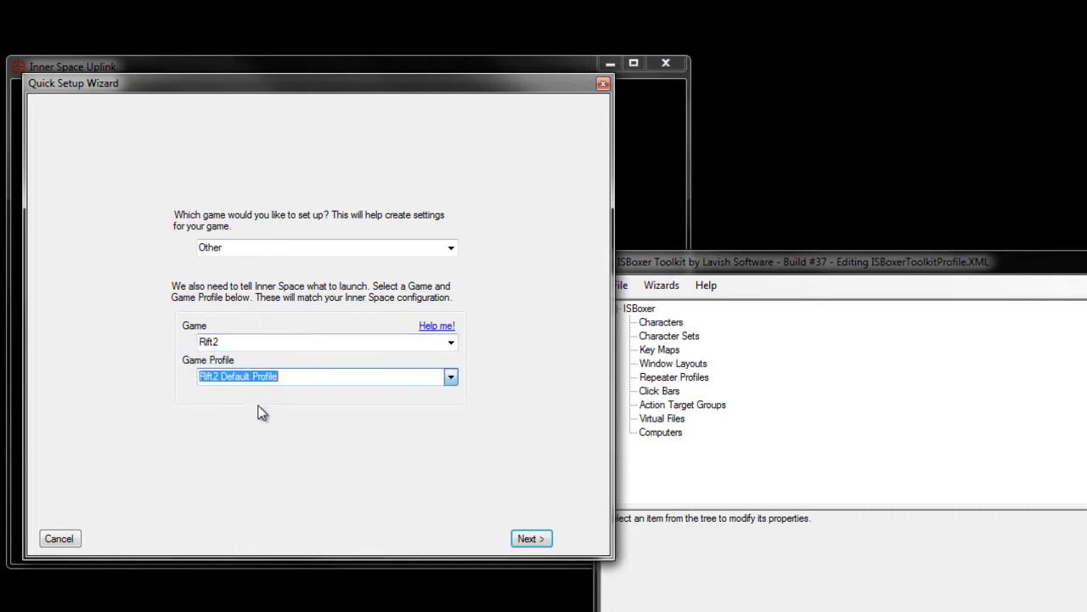
pyautogui.click(530, 536)
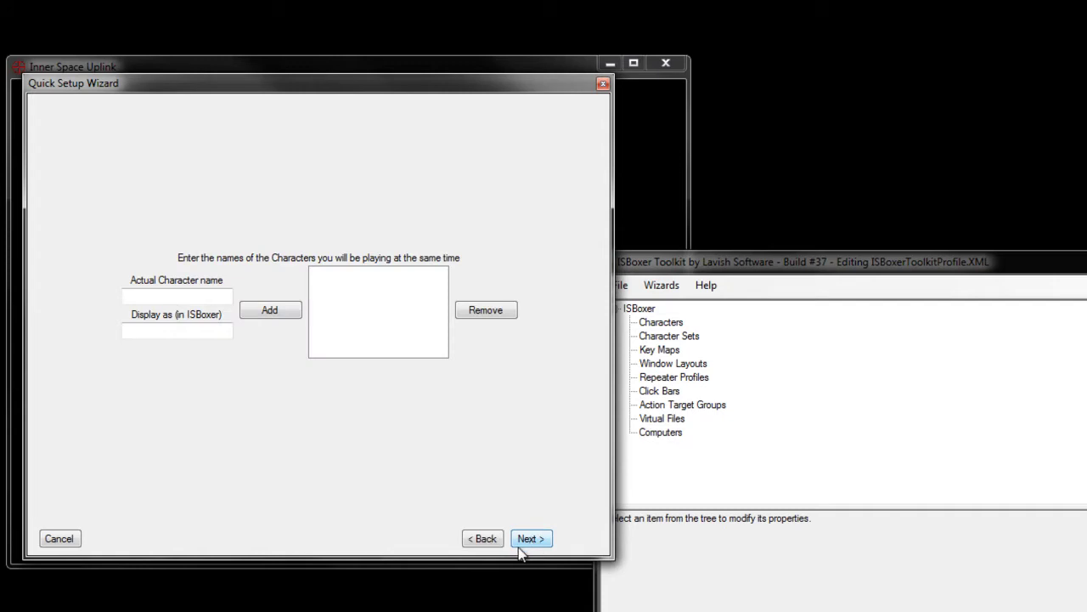
# Step: Add two characters named Char Name 1 and Char name 2 to the team
pyautogui.click(195, 296)
pyautogui.write('Char Name 1')
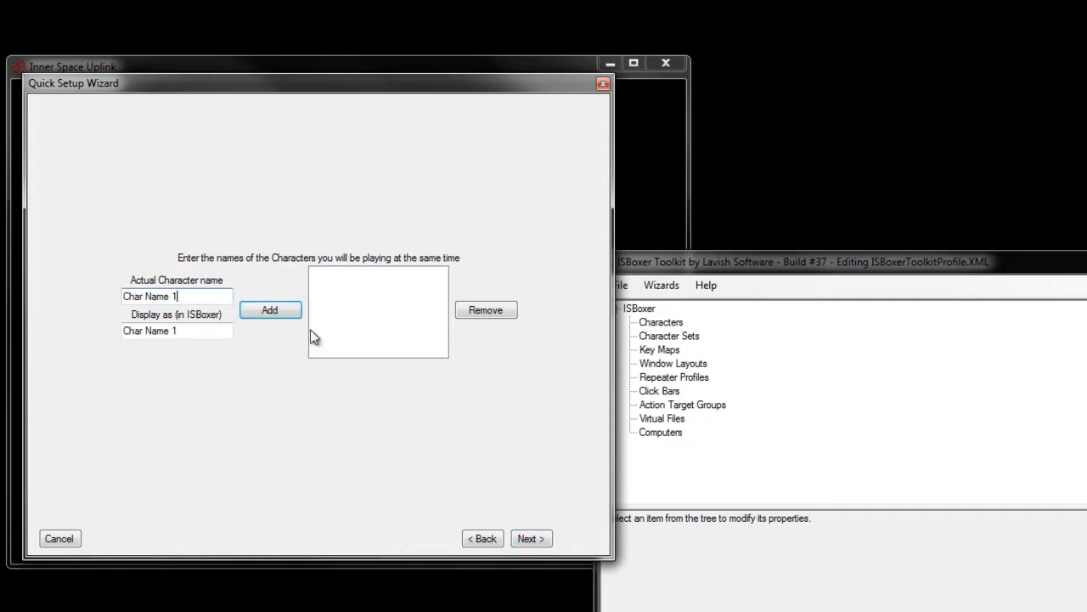
pyautogui.click(270, 310)
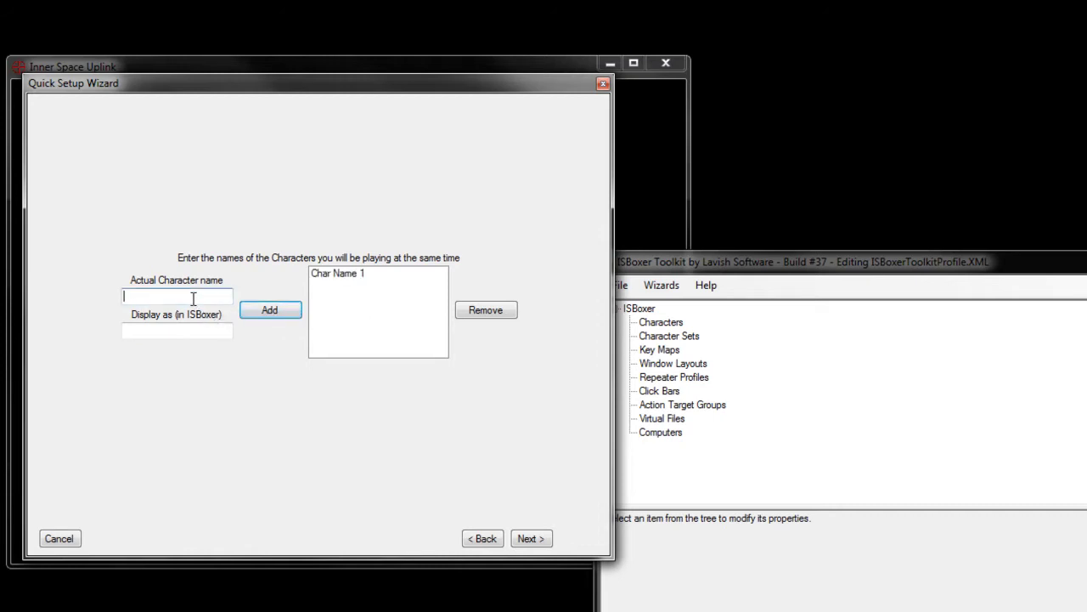
pyautogui.write('Char name 2')
pyautogui.click(276, 313)
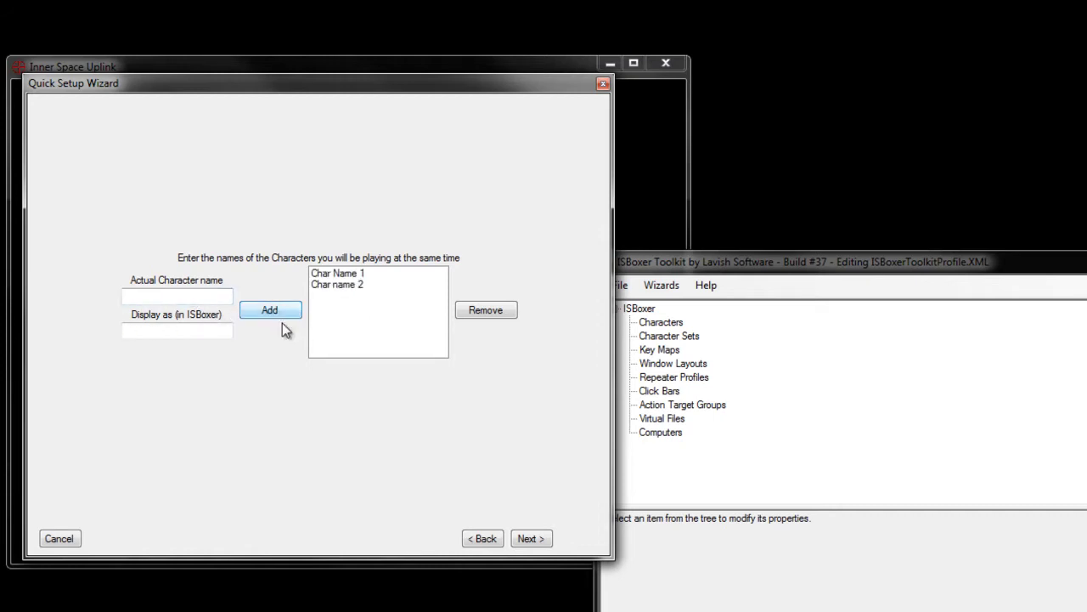
# Step: Name the team Rift 2 Box and select the dual-monitor Style 2 window layout
pyautogui.click(531, 541)
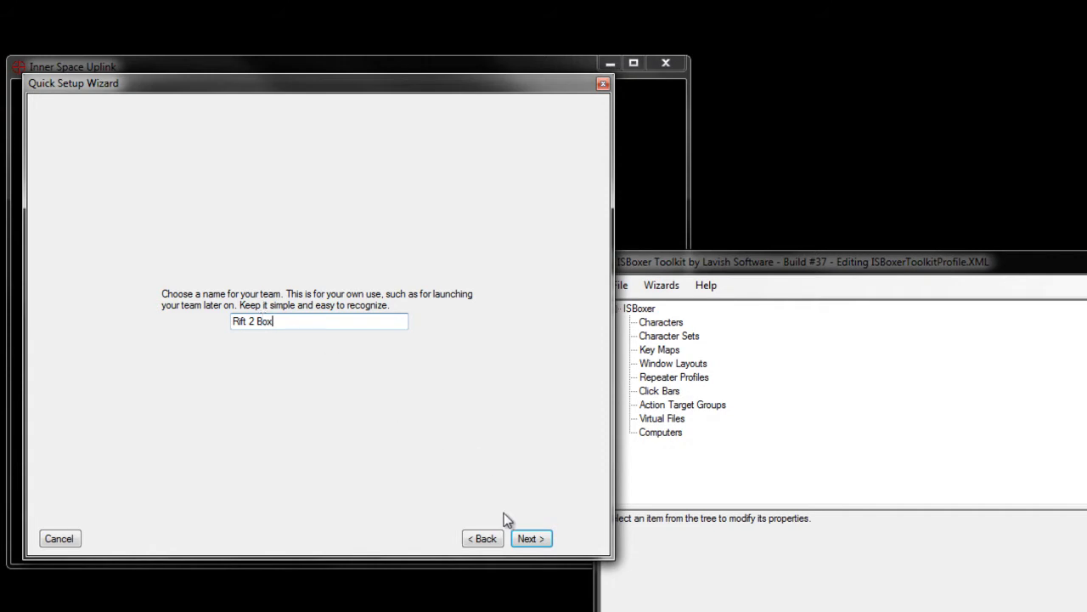
pyautogui.click(527, 538)
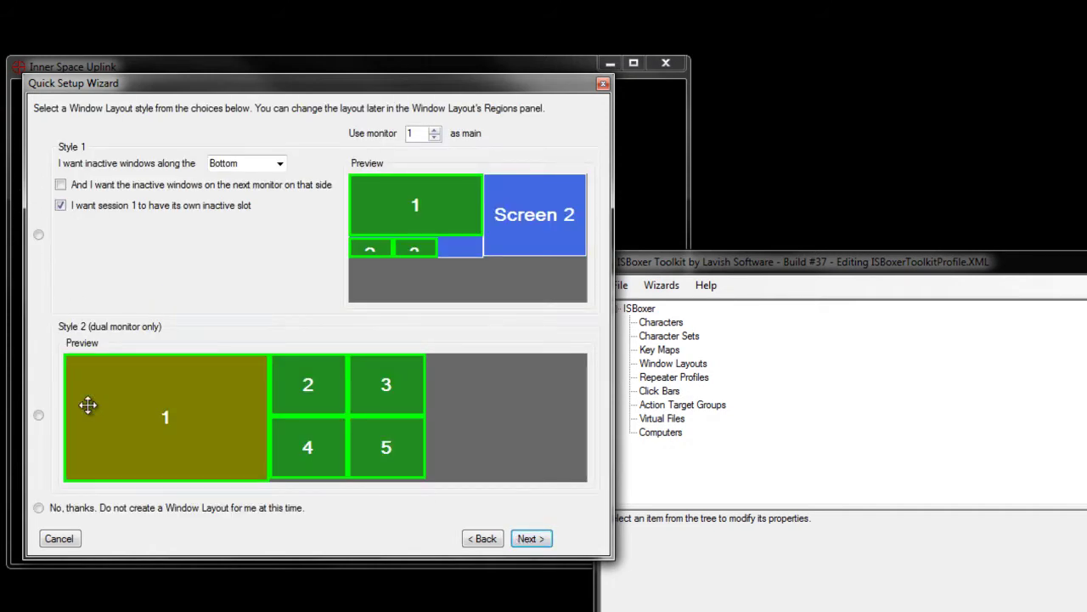
pyautogui.click(39, 414)
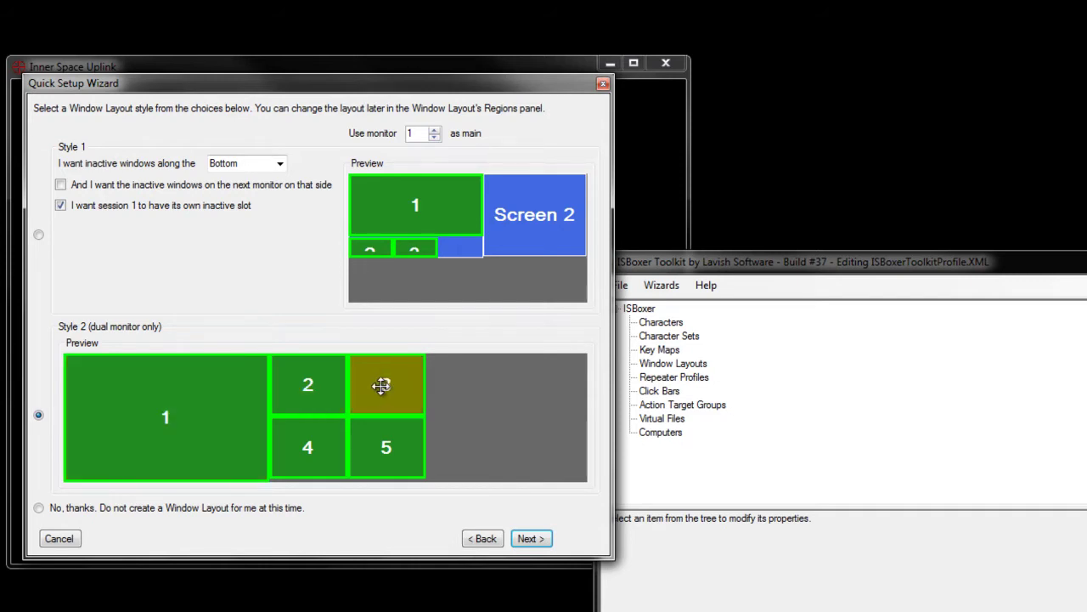
# Step: Accept the window layout and finish the wizard with the default Key Maps and toggle Click Bar assigned to the character set
pyautogui.click(530, 542)
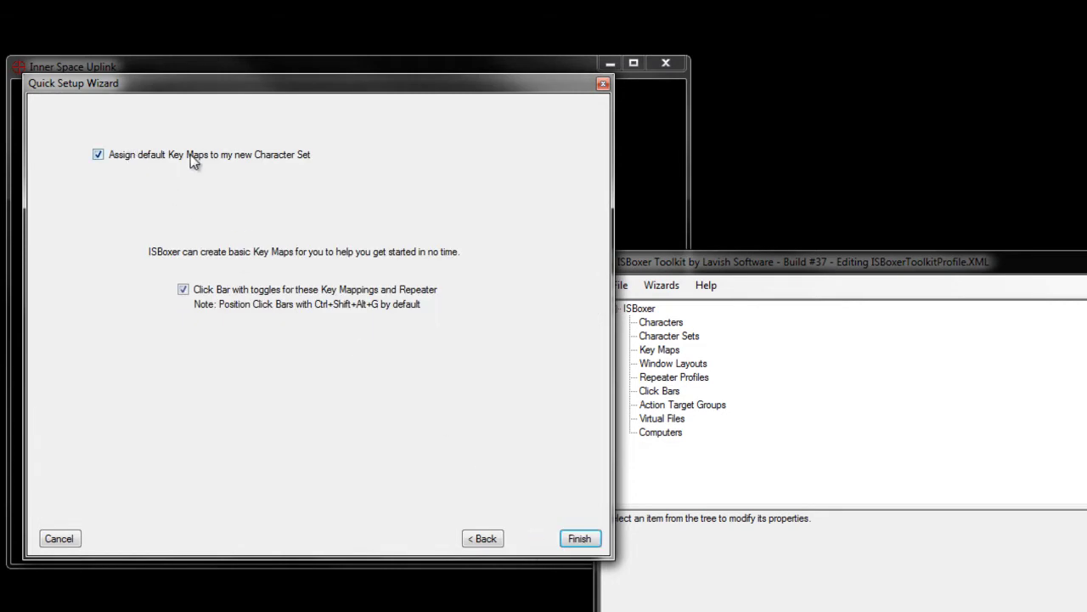
pyautogui.click(583, 543)
pyautogui.click(583, 543)
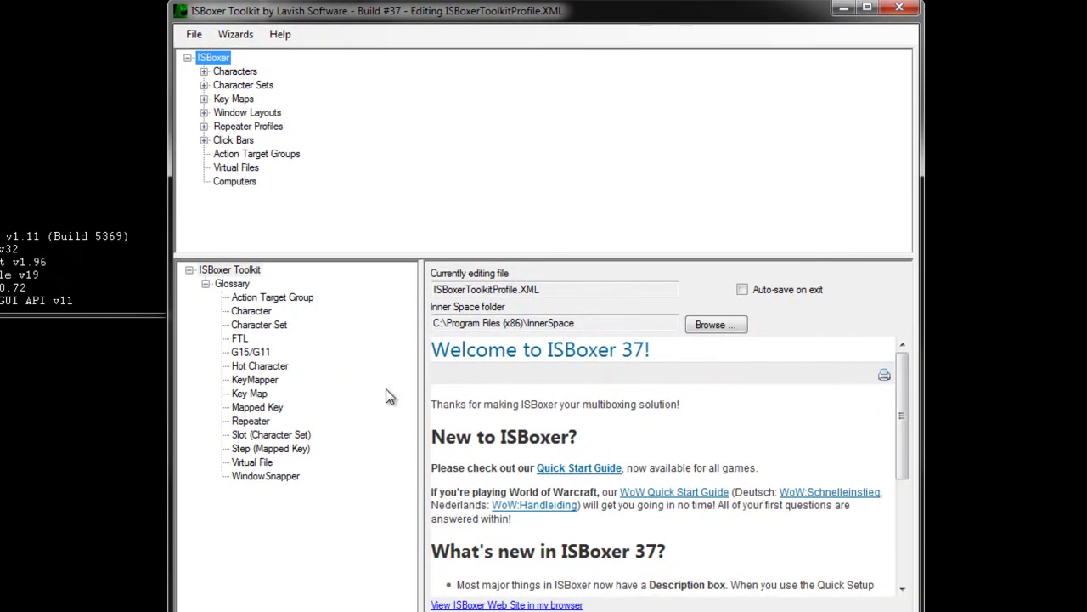
# Step: Check the launch settings of Char Name 1 and Char name 2
pyautogui.click(204, 72)
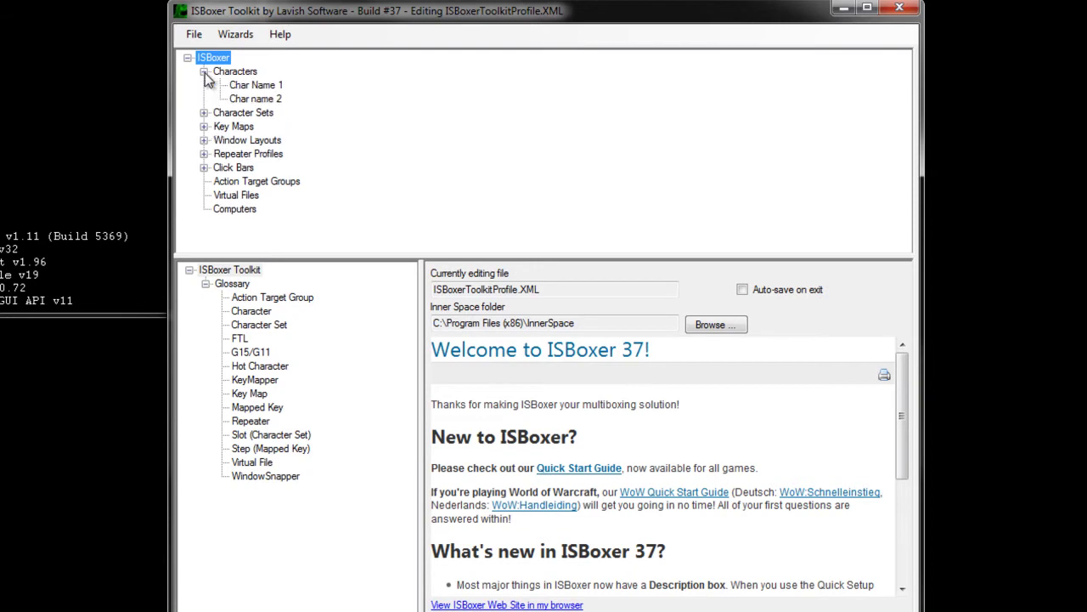
pyautogui.click(269, 87)
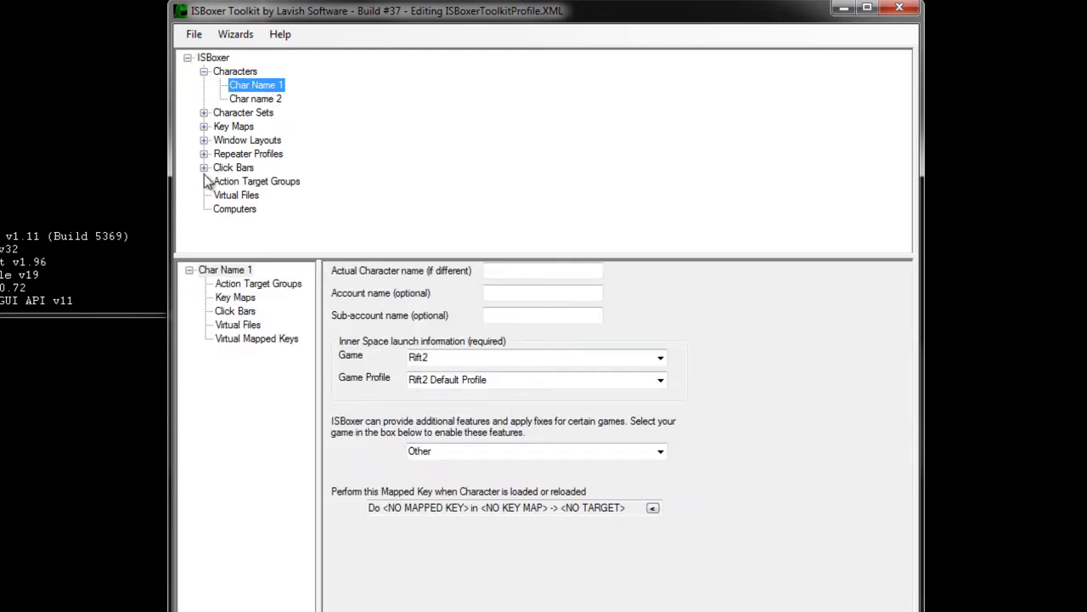
pyautogui.click(257, 100)
# Step: Set the hotkey for switching to slot 1 of the Rift 2 Box character set to G1
pyautogui.click(204, 113)
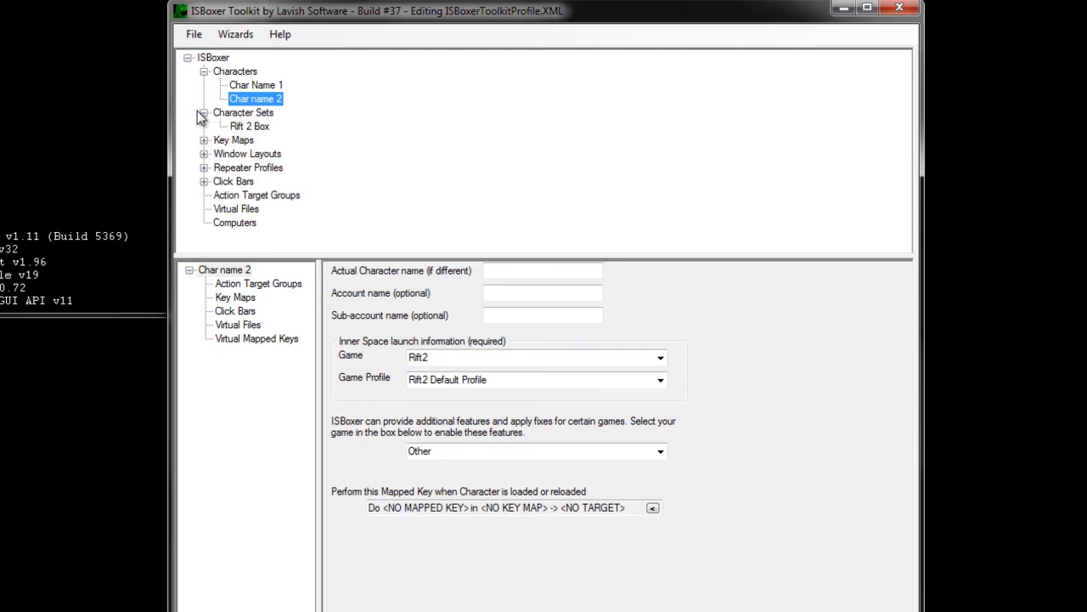
pyautogui.click(242, 127)
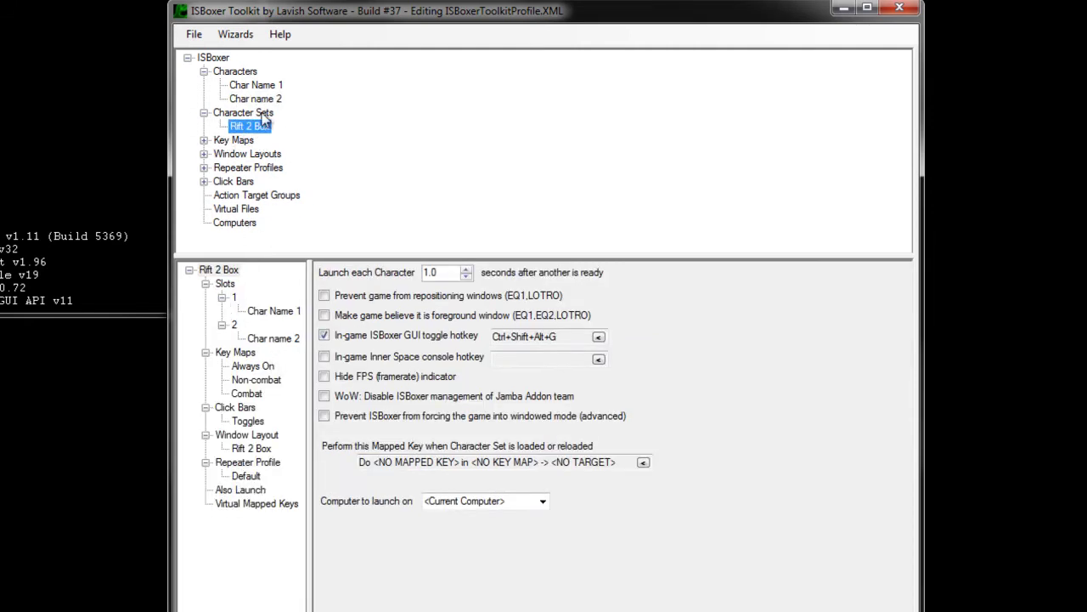
pyautogui.click(234, 297)
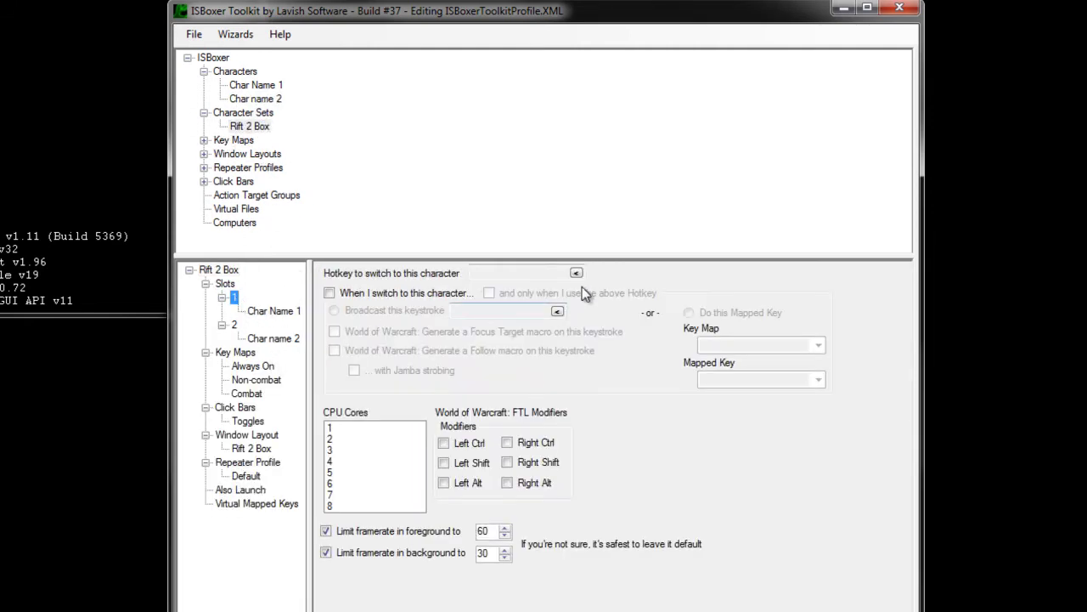
pyautogui.click(576, 274)
pyautogui.click(606, 382)
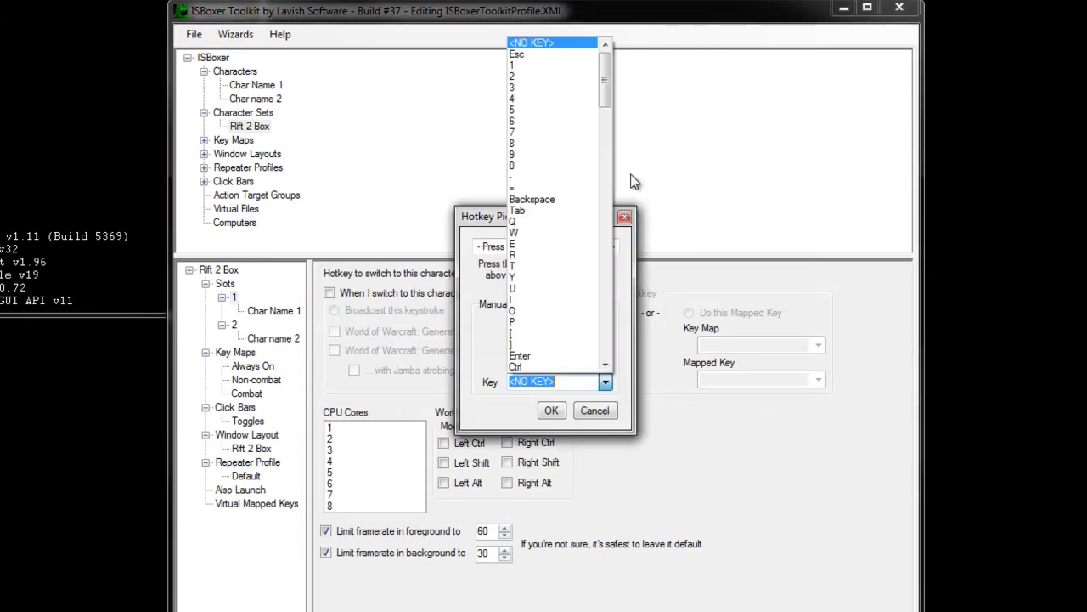
pyautogui.moveTo(604, 81); pyautogui.dragTo(604, 344)
pyautogui.click(530, 75)
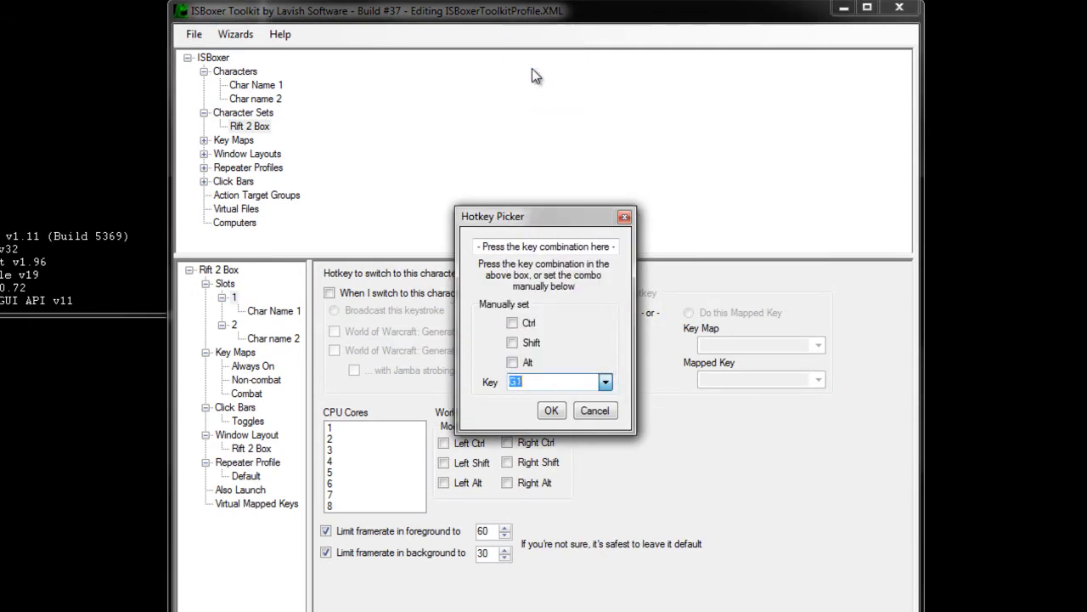
pyautogui.click(551, 410)
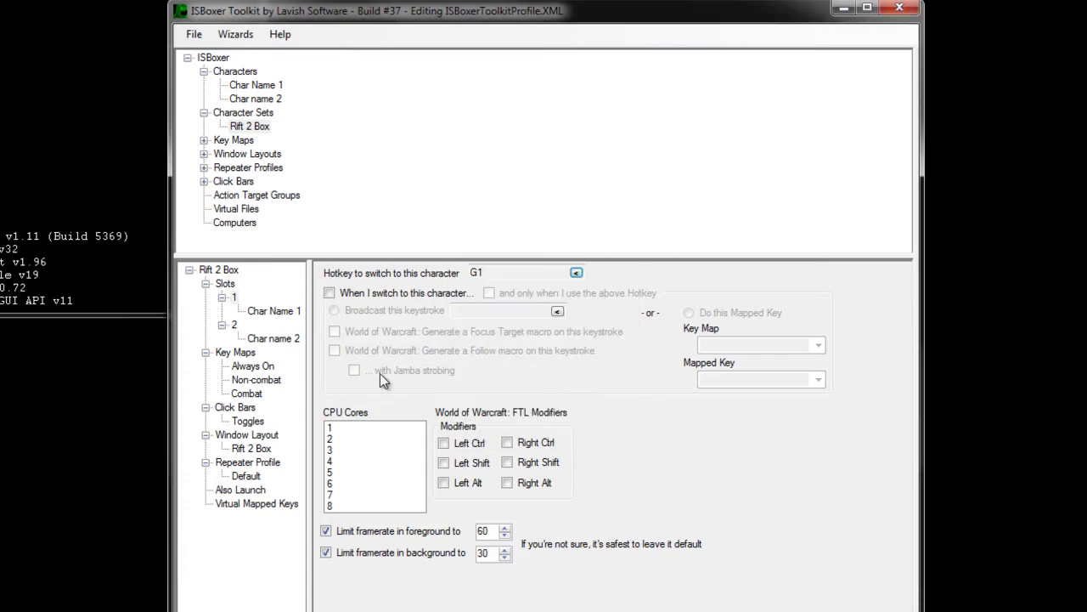
# Step: Set the hotkey for switching to slot 2 of the Rift 2 Box character set to G2
pyautogui.click(578, 272)
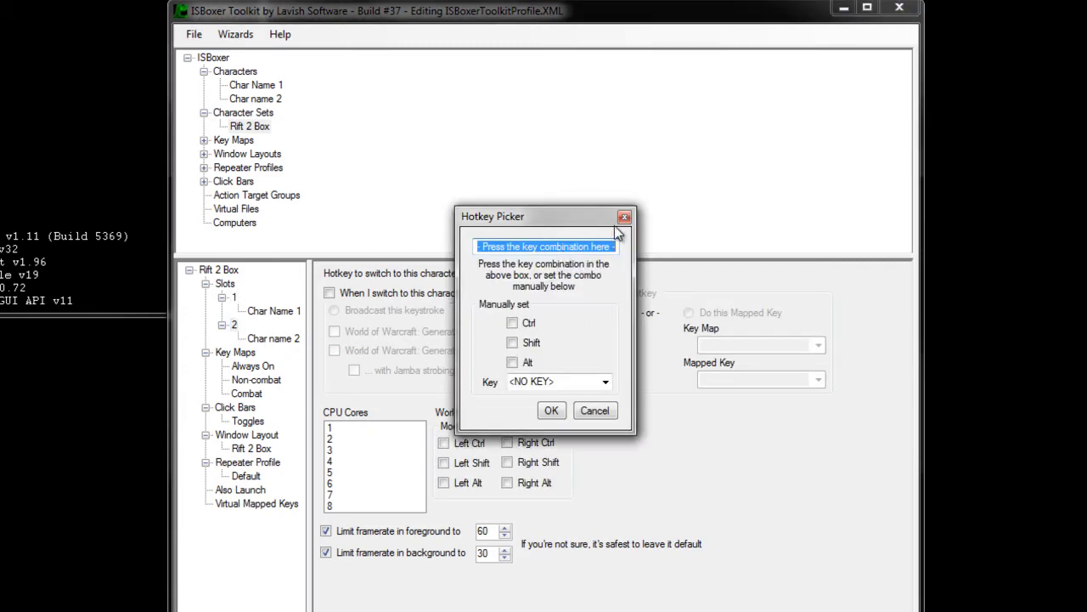
pyautogui.click(606, 382)
pyautogui.moveTo(604, 81); pyautogui.dragTo(604, 344)
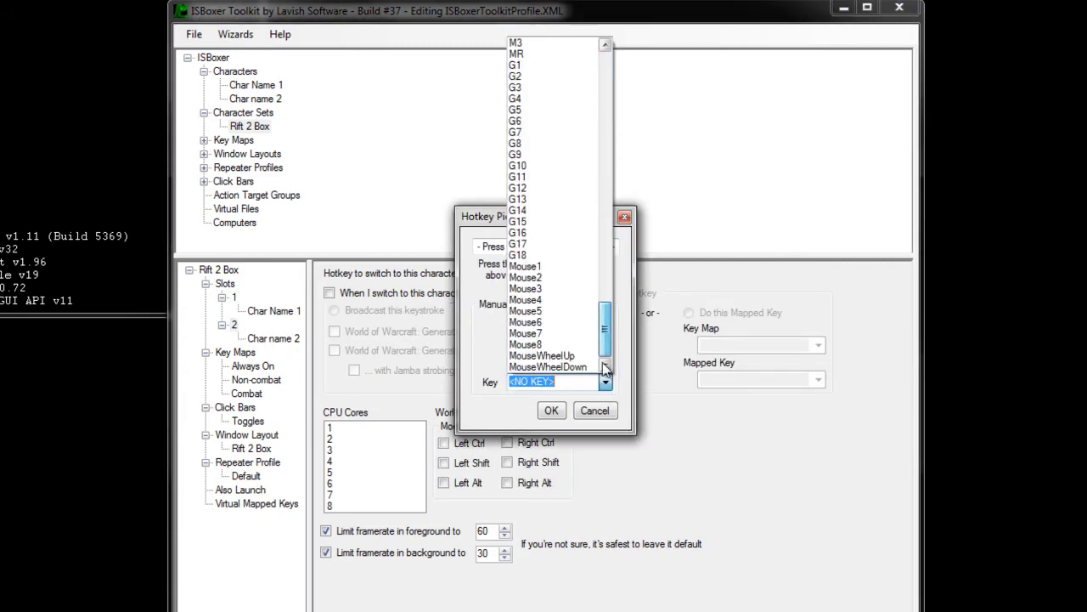
pyautogui.click(537, 77)
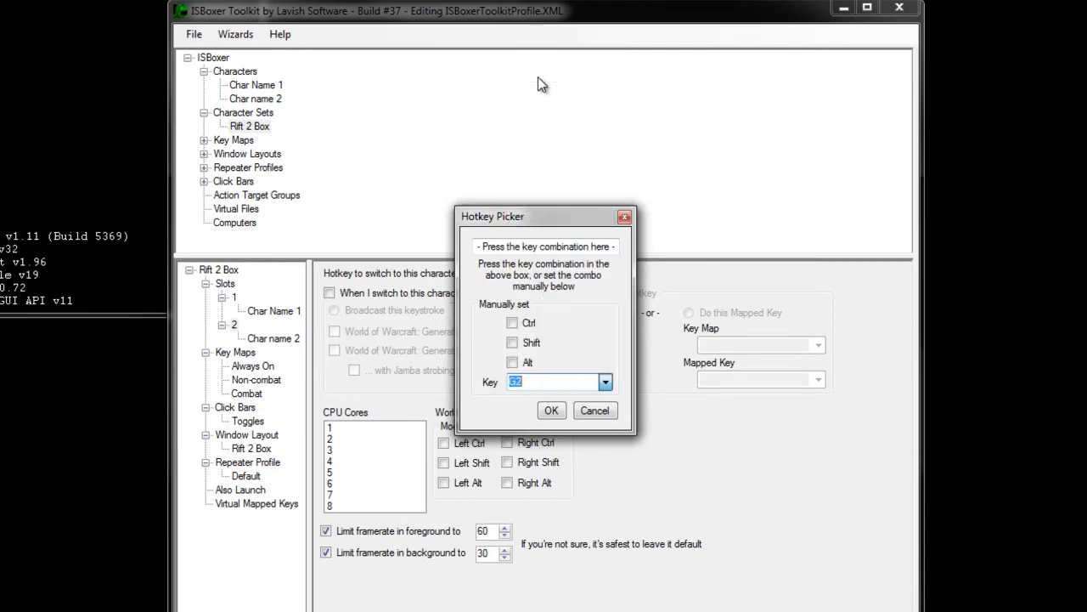
pyautogui.click(558, 411)
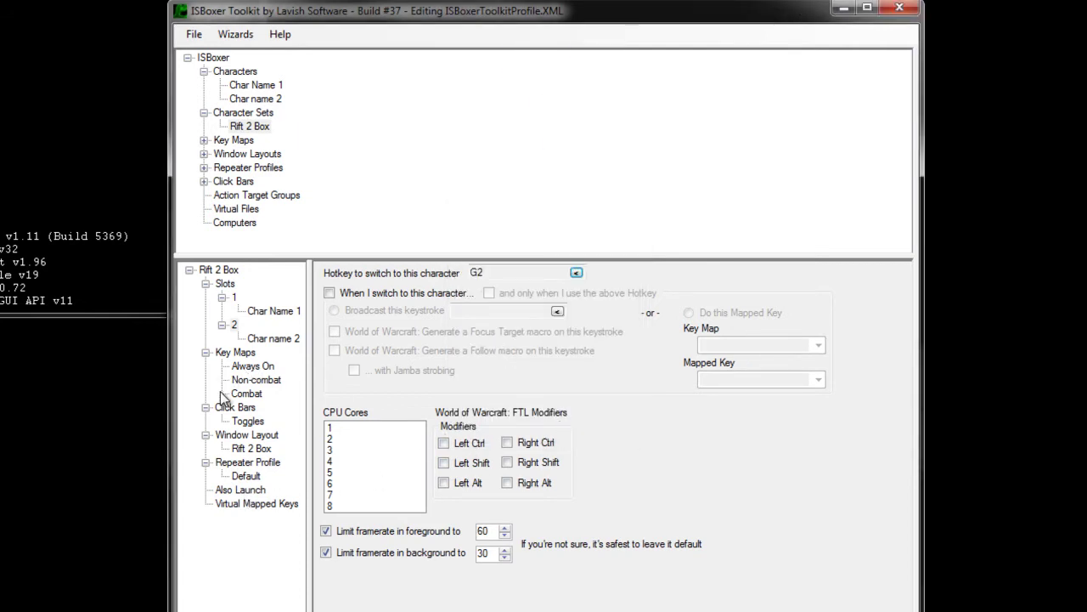
# Step: In the Always On key map, assign the hotkey Shift+MouseWheelUp to the Previous window mapped key
pyautogui.click(234, 351)
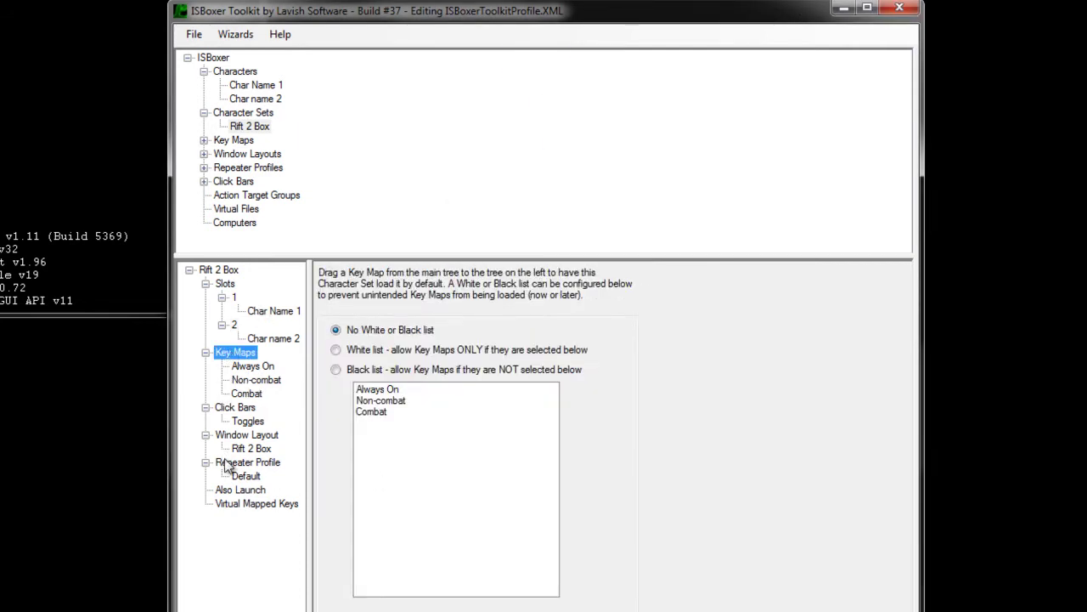
pyautogui.click(203, 140)
pyautogui.click(226, 142)
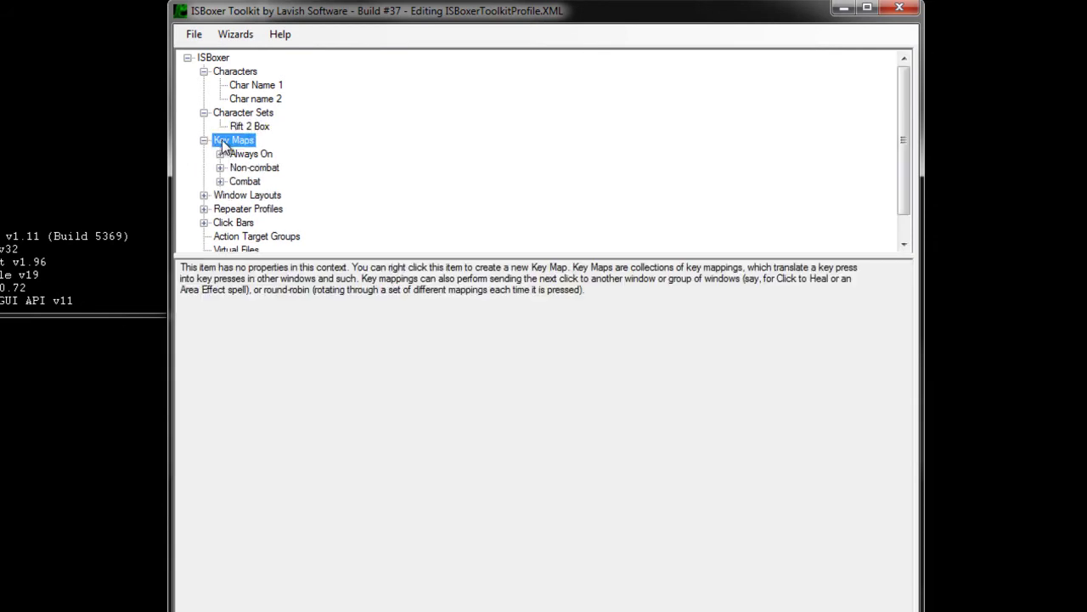
pyautogui.click(249, 154)
pyautogui.click(221, 154)
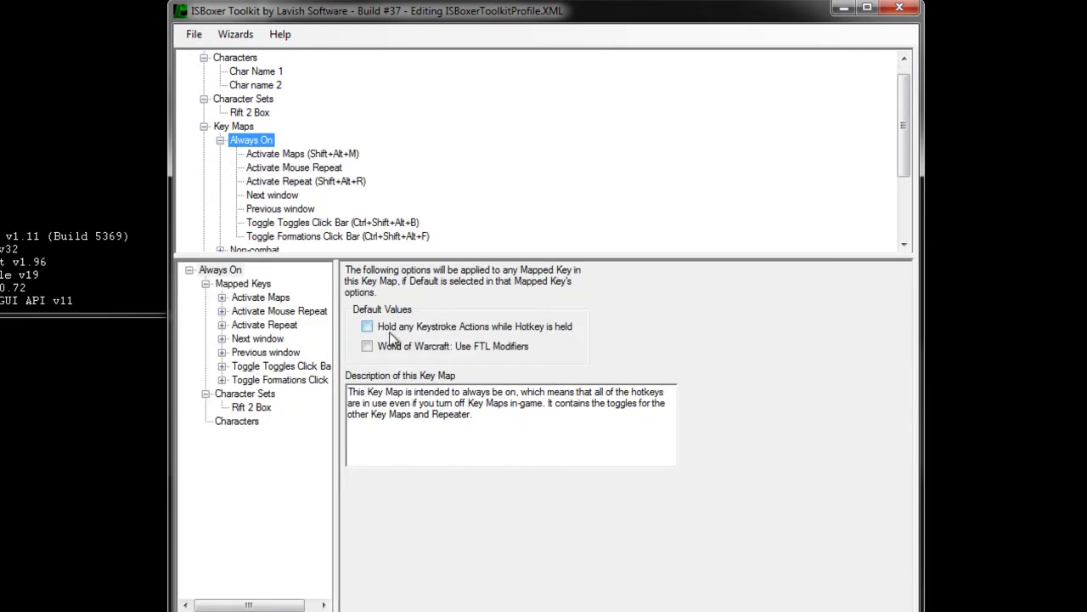
pyautogui.click(248, 339)
pyautogui.click(263, 352)
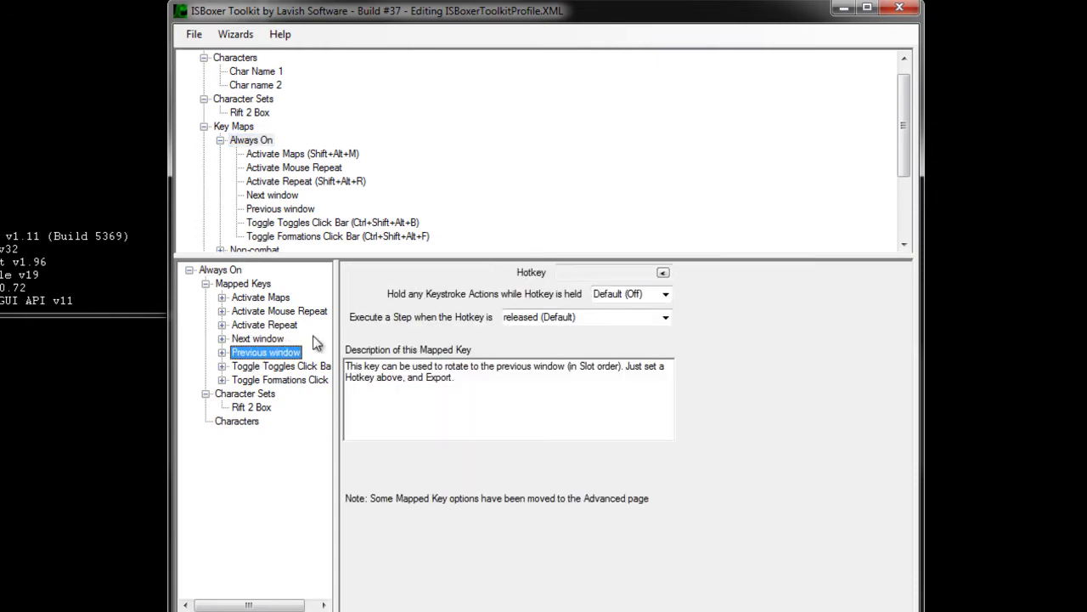
pyautogui.click(662, 272)
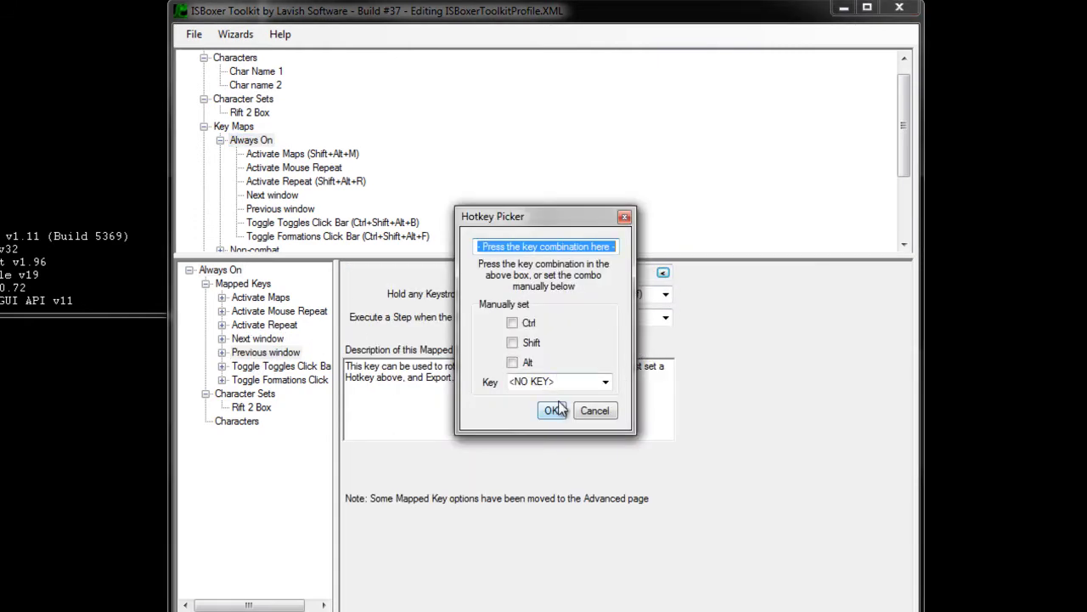
pyautogui.click(605, 382)
pyautogui.moveTo(611, 81); pyautogui.dragTo(606, 348)
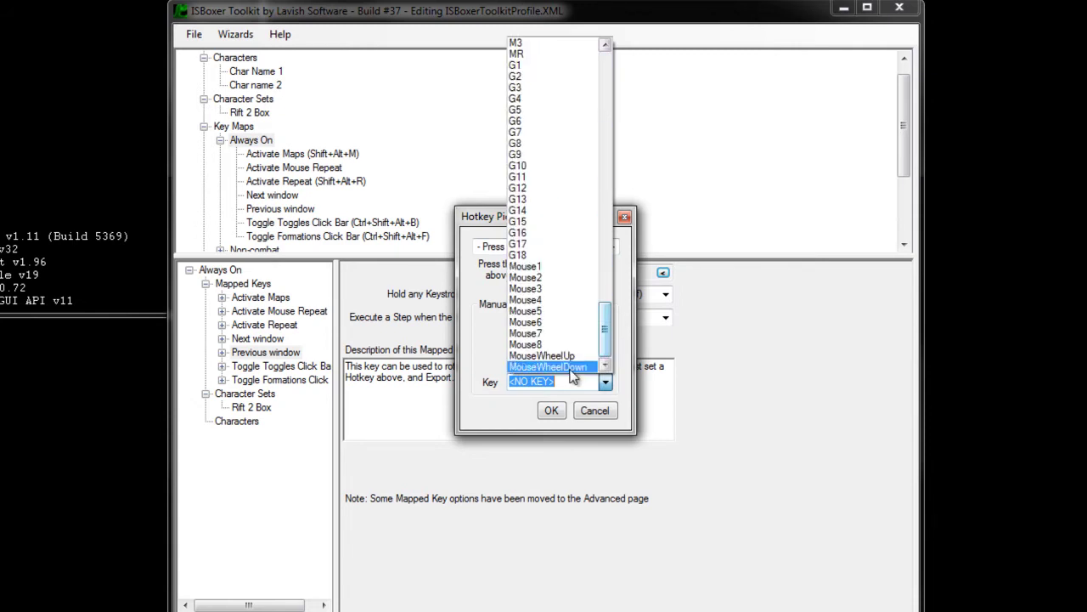
pyautogui.click(548, 355)
pyautogui.click(514, 343)
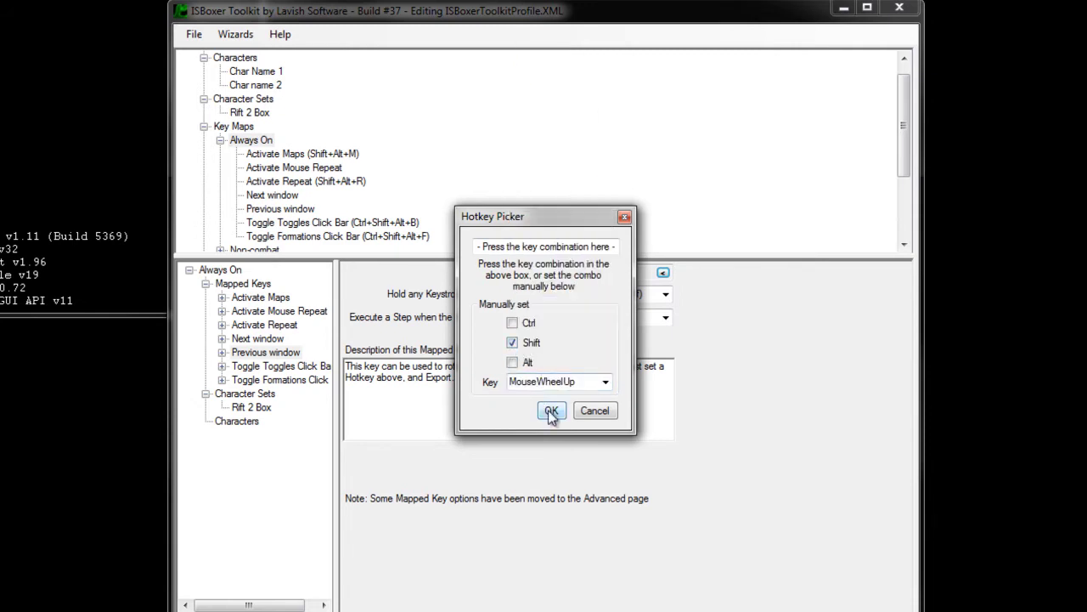
pyautogui.click(552, 411)
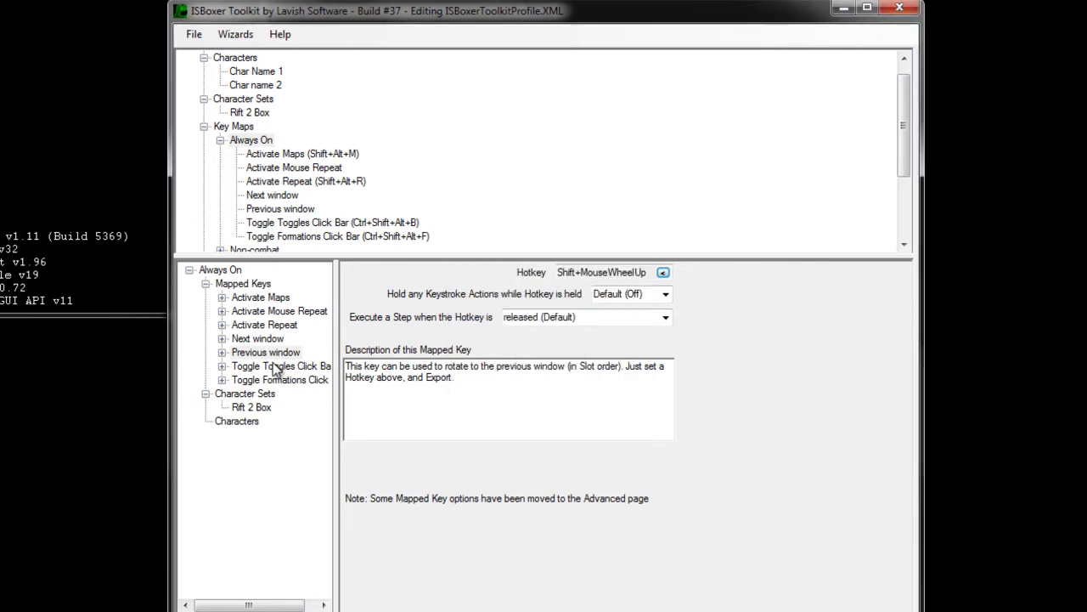
# Step: Assign the hotkey Shift+MouseWheelUp to the Next window mapped key
pyautogui.click(277, 365)
pyautogui.click(274, 340)
pyautogui.click(277, 351)
pyautogui.click(276, 339)
pyautogui.click(662, 272)
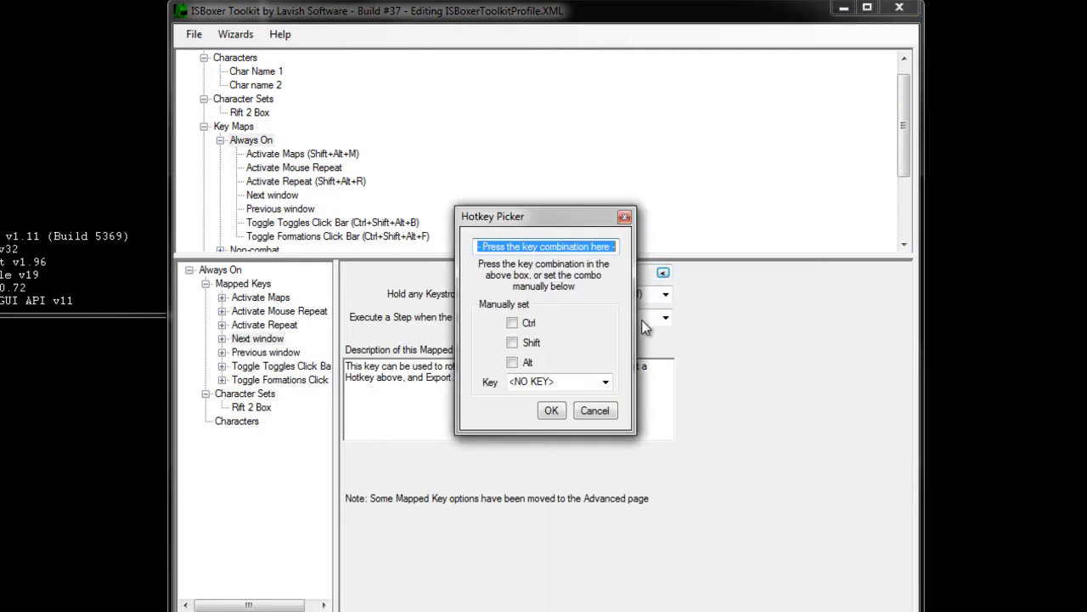
pyautogui.click(531, 343)
pyautogui.click(607, 384)
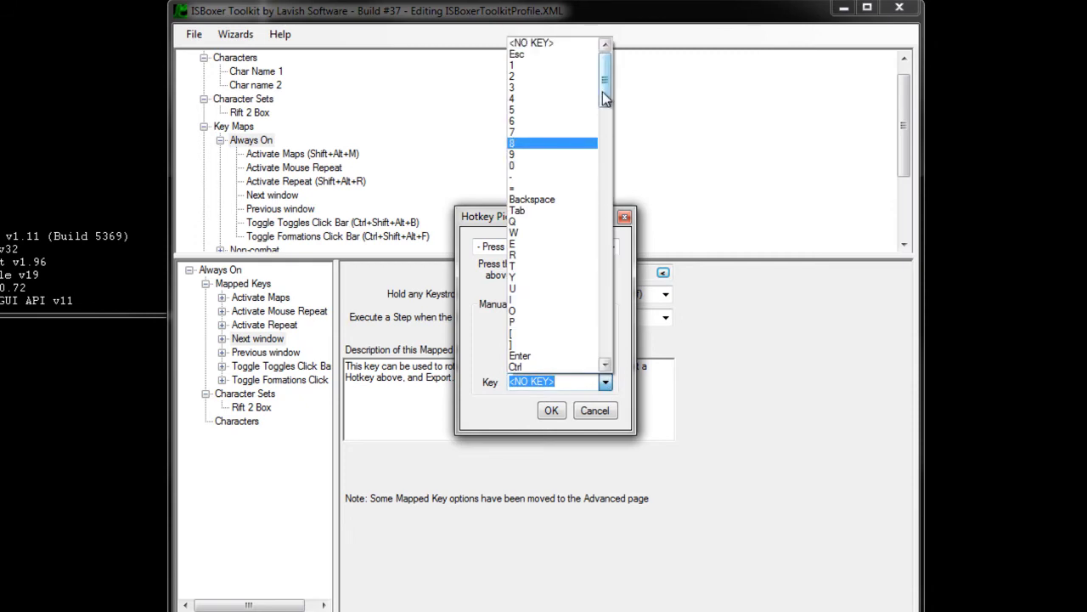
pyautogui.moveTo(605, 77); pyautogui.dragTo(611, 376)
pyautogui.click(580, 356)
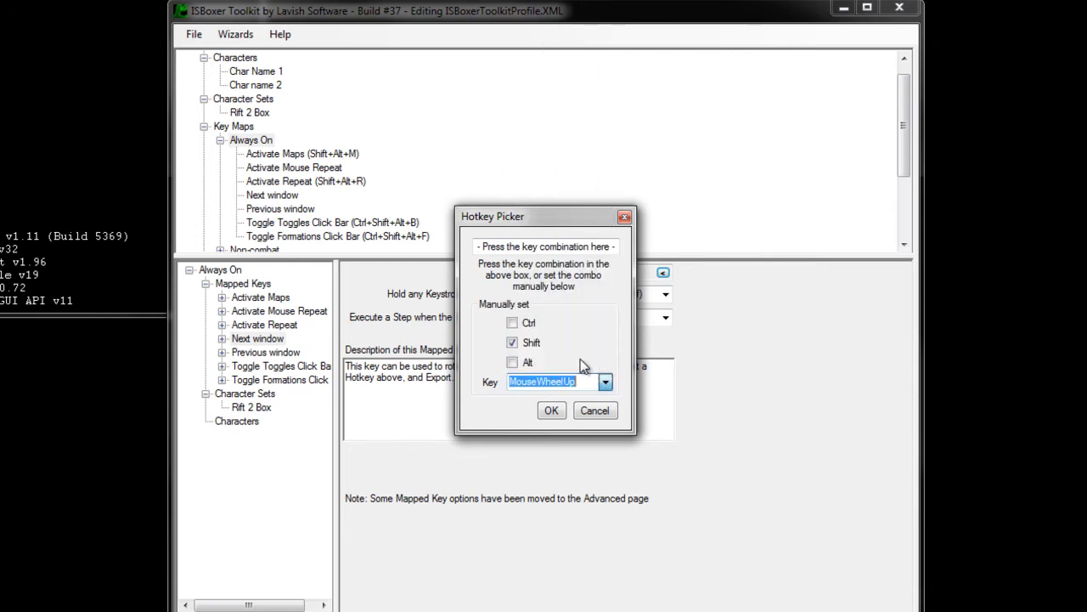
pyautogui.click(553, 411)
# Step: Change the Previous window mapped key's hotkey to Shift+MouseWheelDown
pyautogui.click(266, 352)
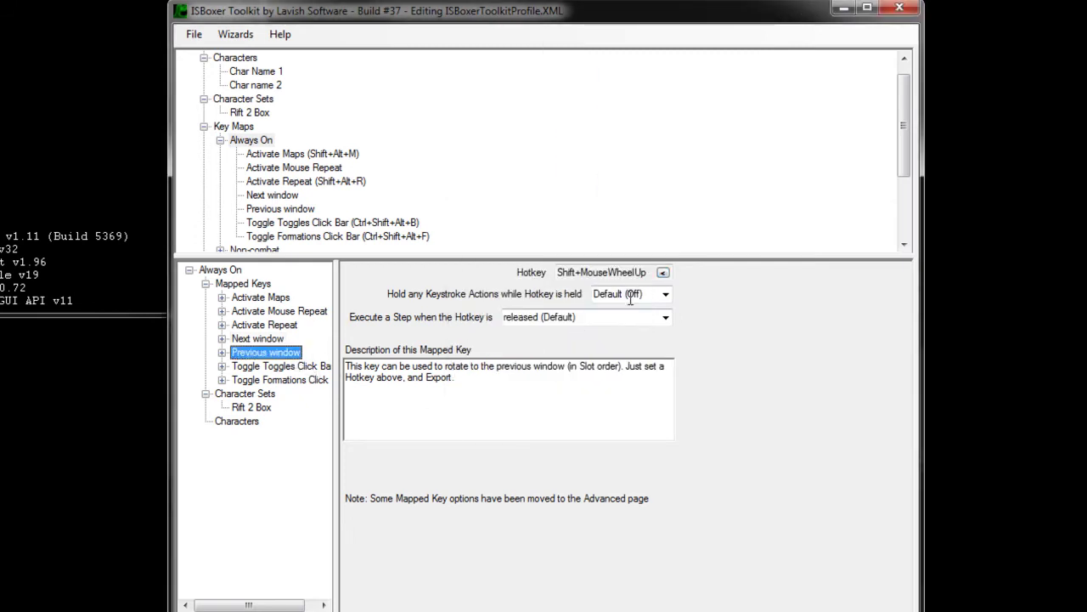
pyautogui.click(664, 273)
pyautogui.click(605, 382)
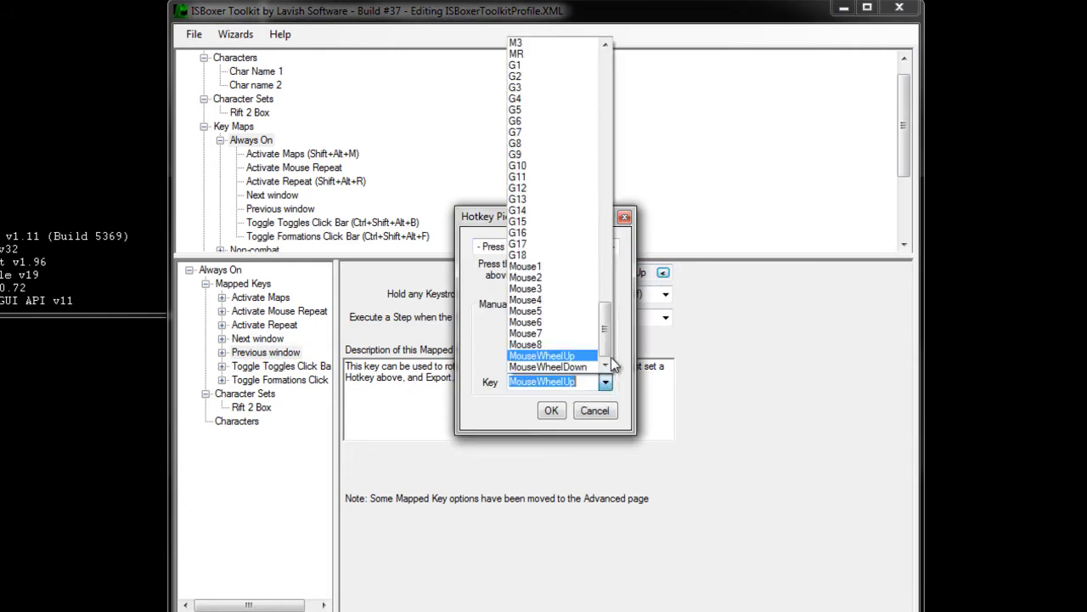
pyautogui.click(584, 371)
pyautogui.click(552, 410)
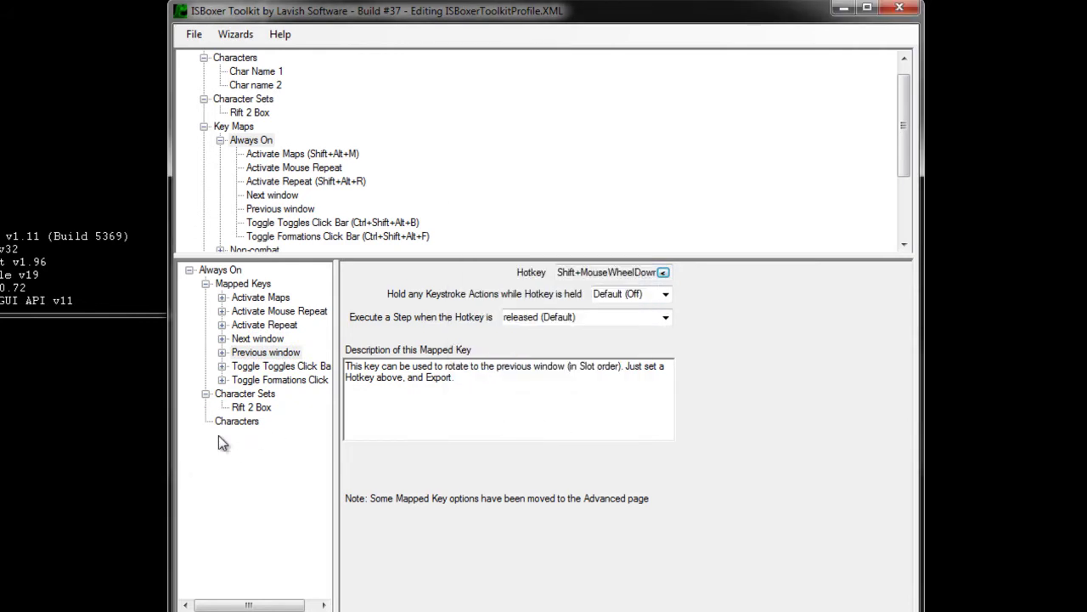
# Step: Examine the mapped keys contained in the Non-combat and Combat key maps
pyautogui.click(221, 141)
pyautogui.click(220, 155)
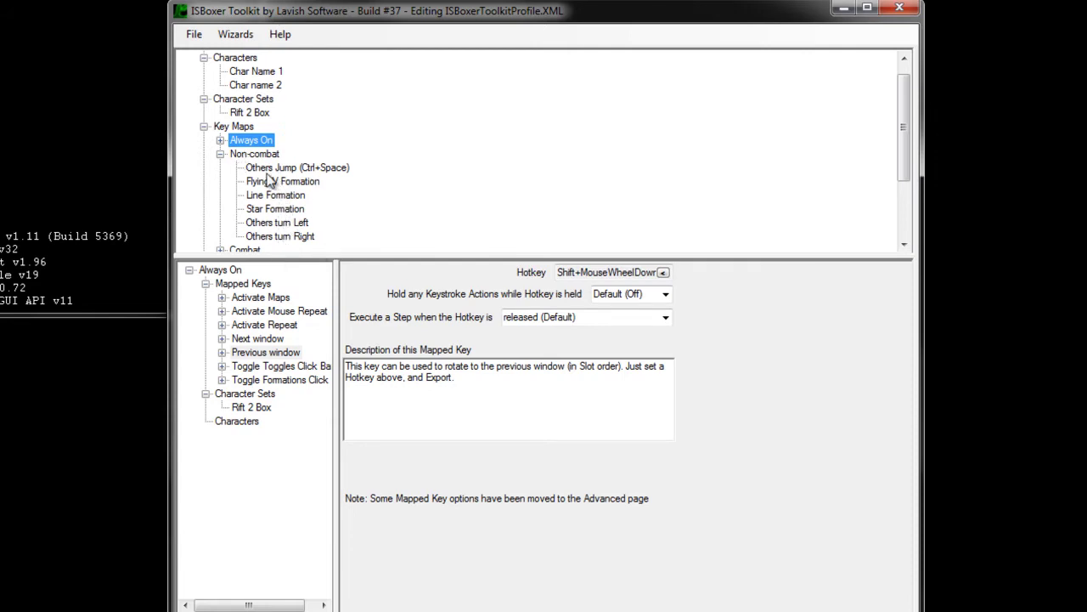
pyautogui.click(220, 154)
pyautogui.click(220, 168)
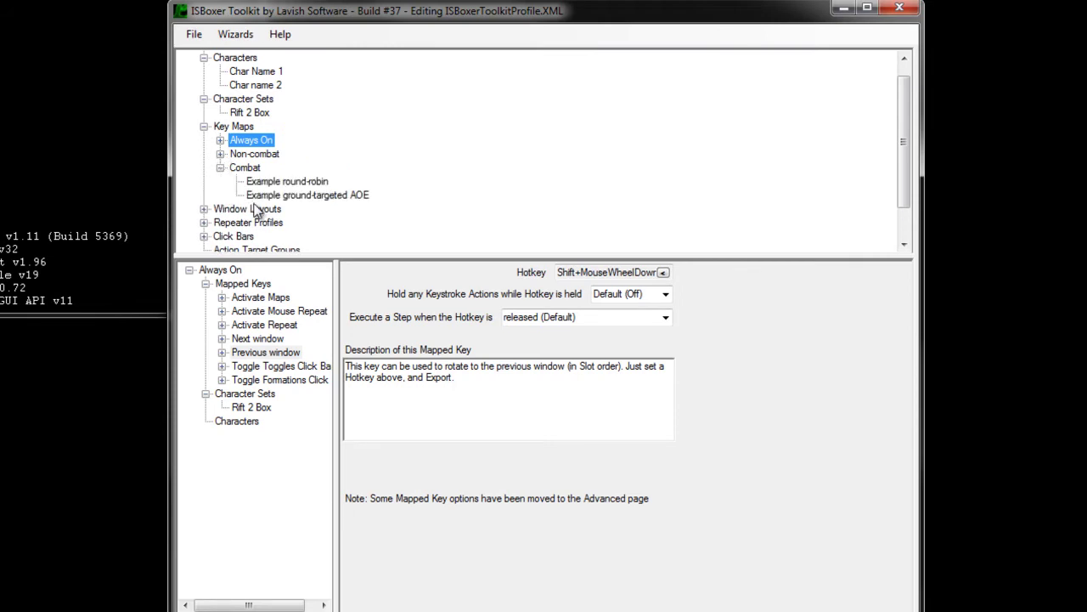
pyautogui.click(220, 168)
# Step: In the Rift 2 Box window layout's regions, use region 2 for session 1 when inactive and size region 1 to 1680x1050
pyautogui.click(204, 181)
pyautogui.click(252, 196)
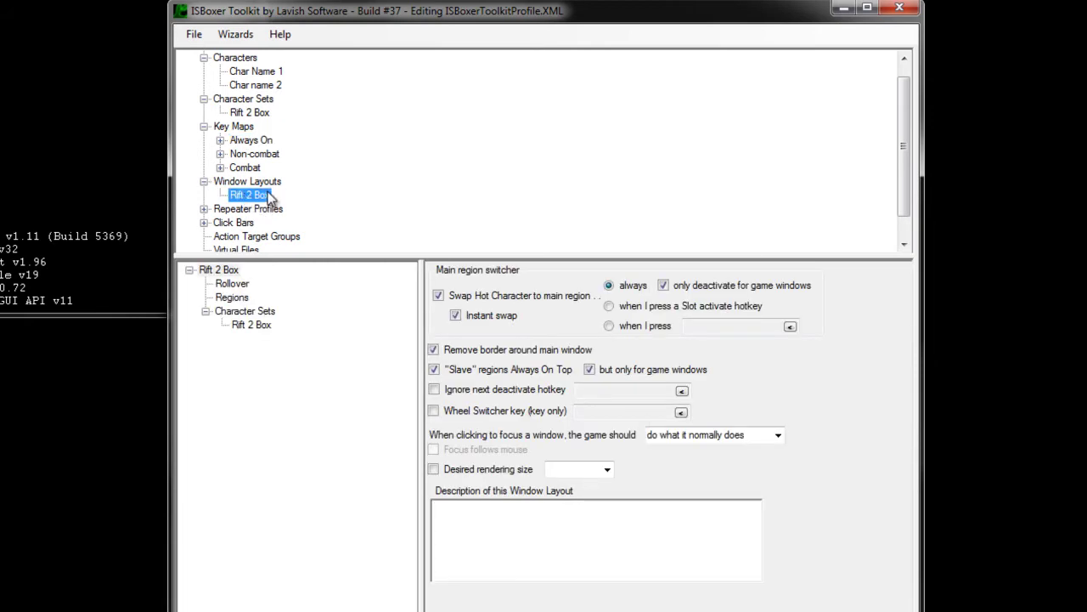
pyautogui.click(232, 296)
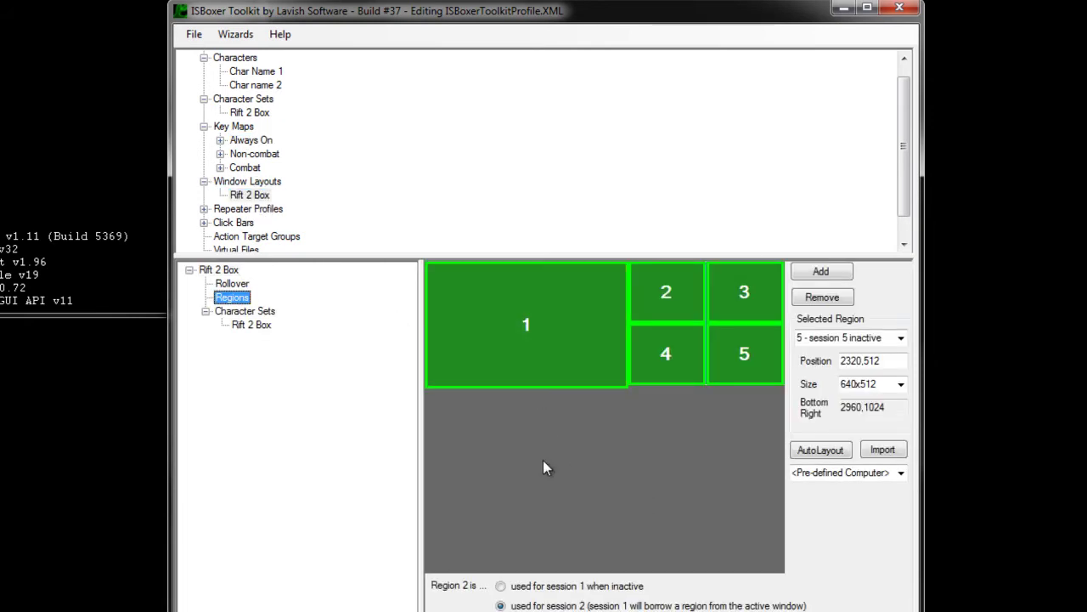
pyautogui.click(503, 587)
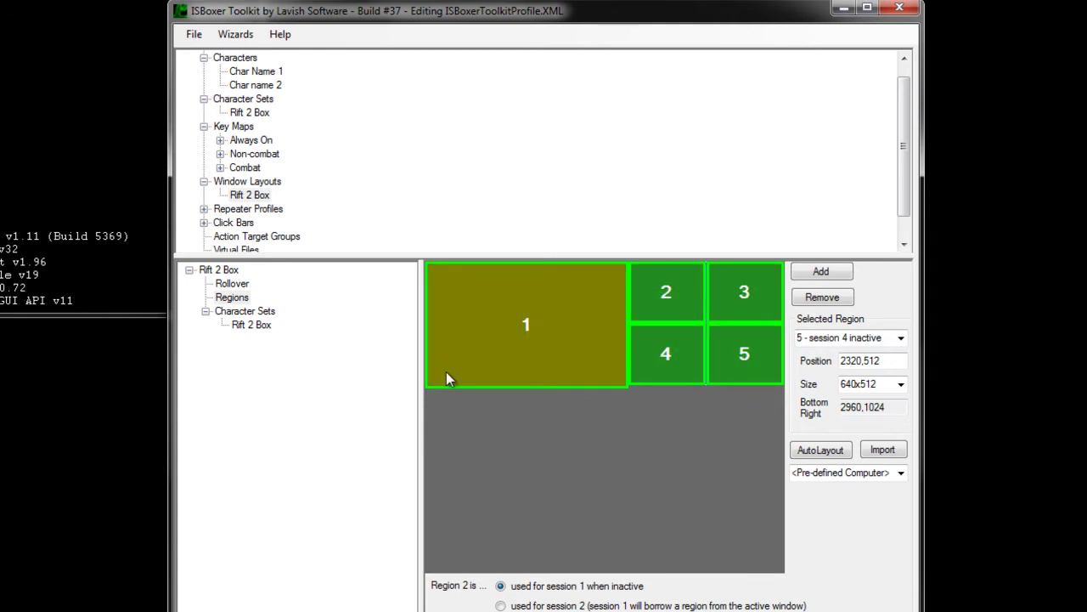
pyautogui.click(561, 387)
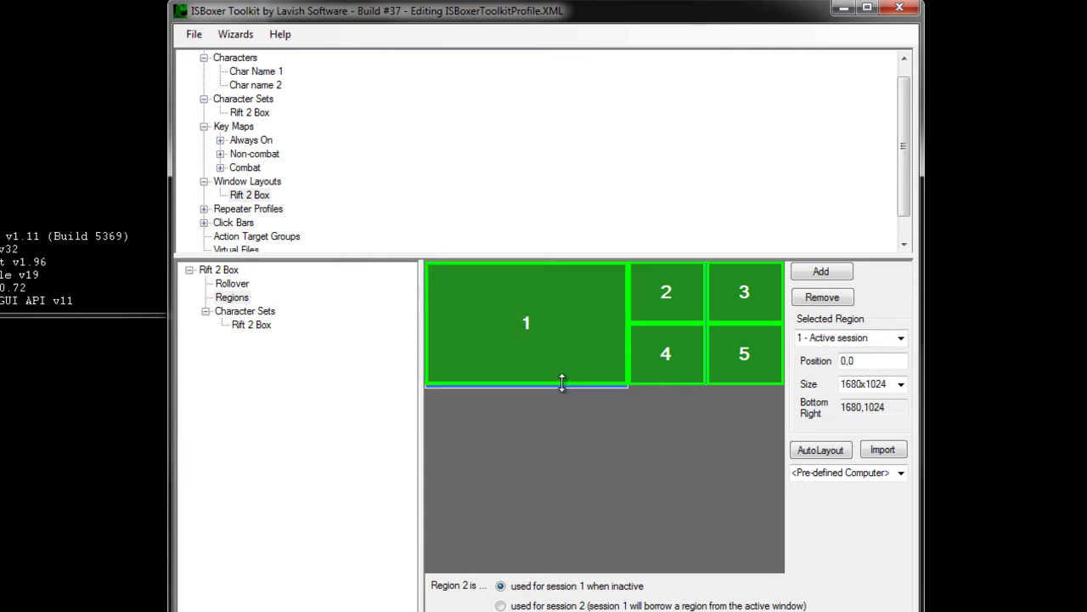
pyautogui.moveTo(561, 383); pyautogui.dragTo(561, 398)
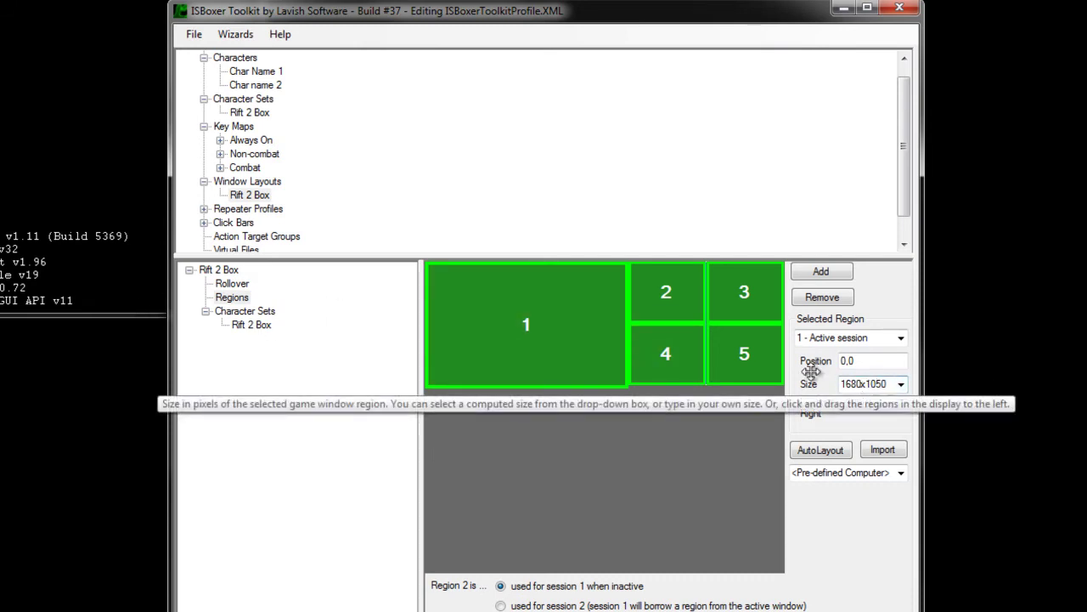
# Step: Examine the session assignments, positions and sizes of regions 1 to 5 and the character set linked to the window layout
pyautogui.click(661, 294)
pyautogui.click(753, 313)
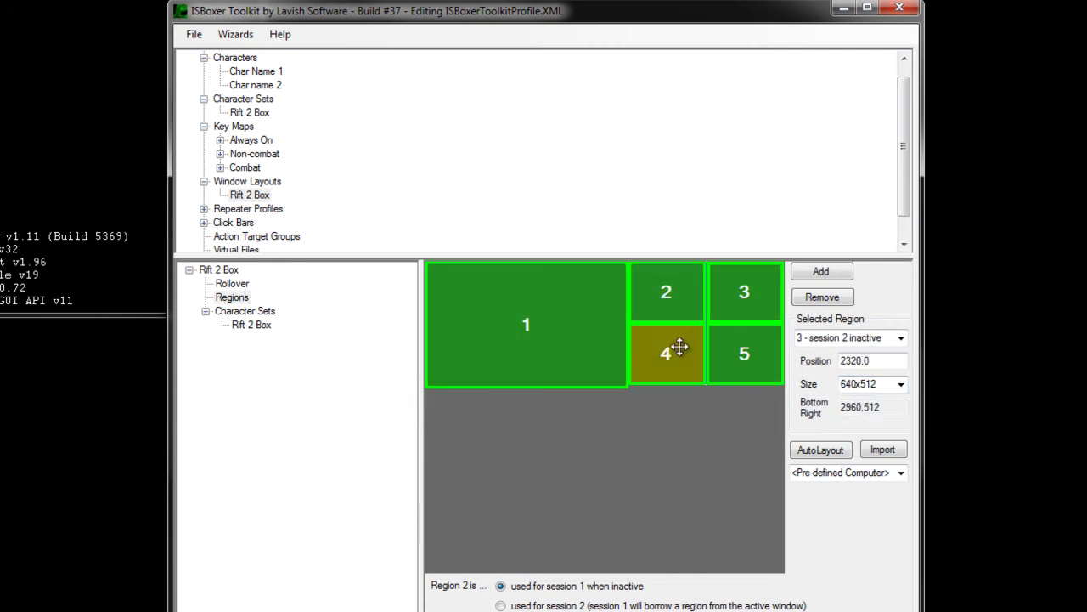
pyautogui.click(679, 348)
pyautogui.click(733, 351)
pyautogui.click(606, 320)
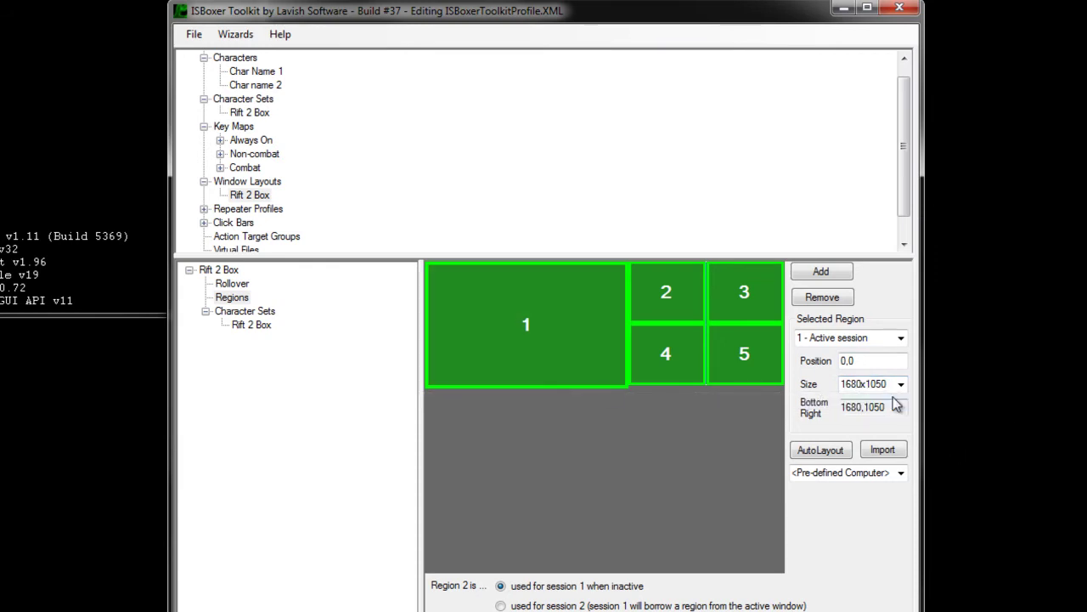
pyautogui.click(248, 325)
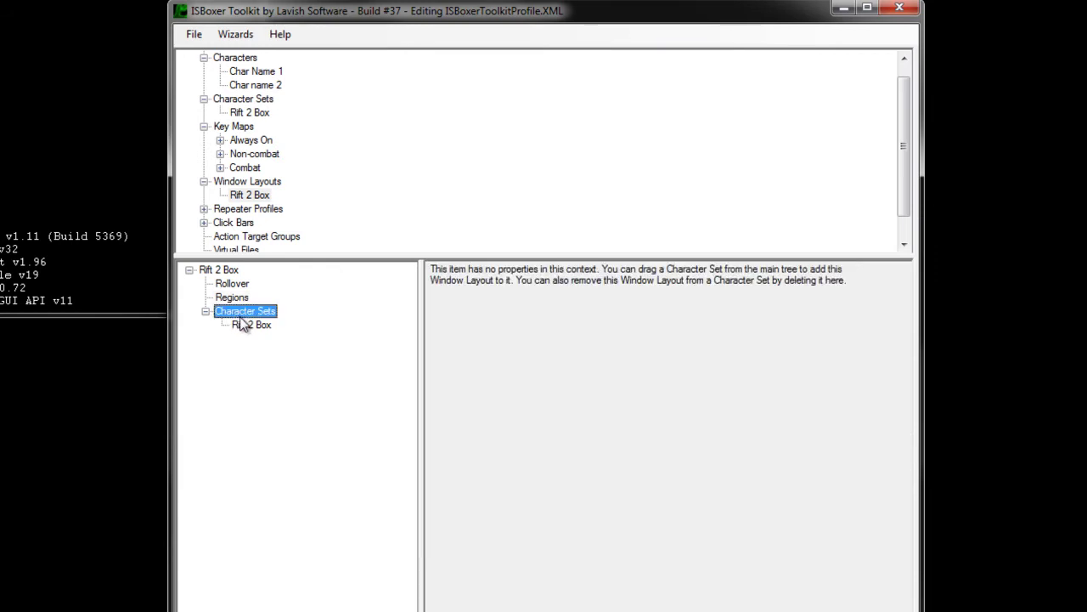
# Step: Examine the Default repeater profile, the Toggles and Formations click bars, and the action target groups
pyautogui.click(228, 212)
pyautogui.click(204, 210)
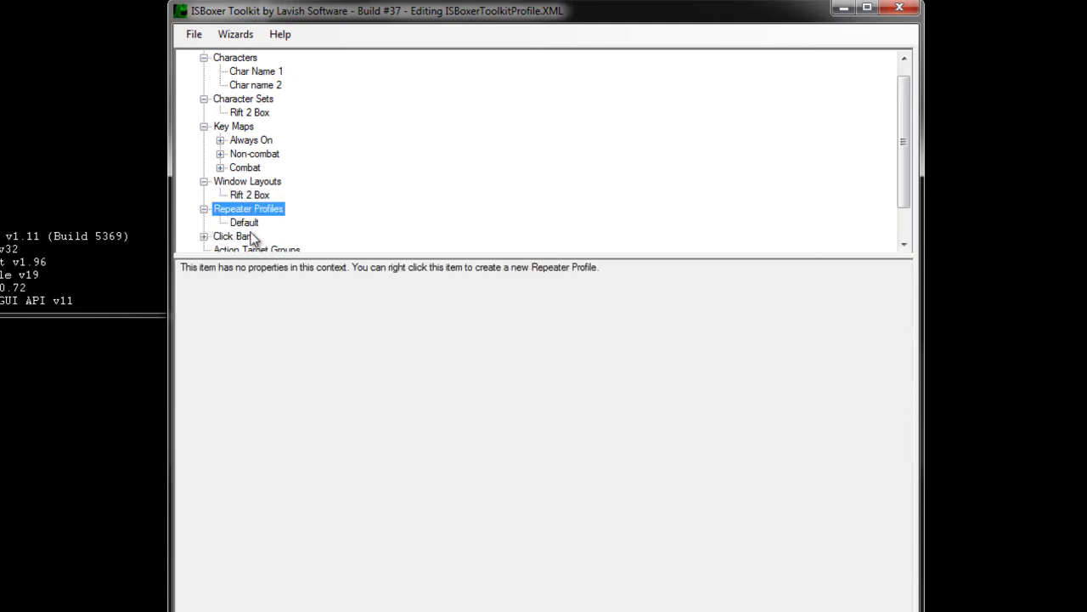
pyautogui.click(245, 222)
pyautogui.click(204, 236)
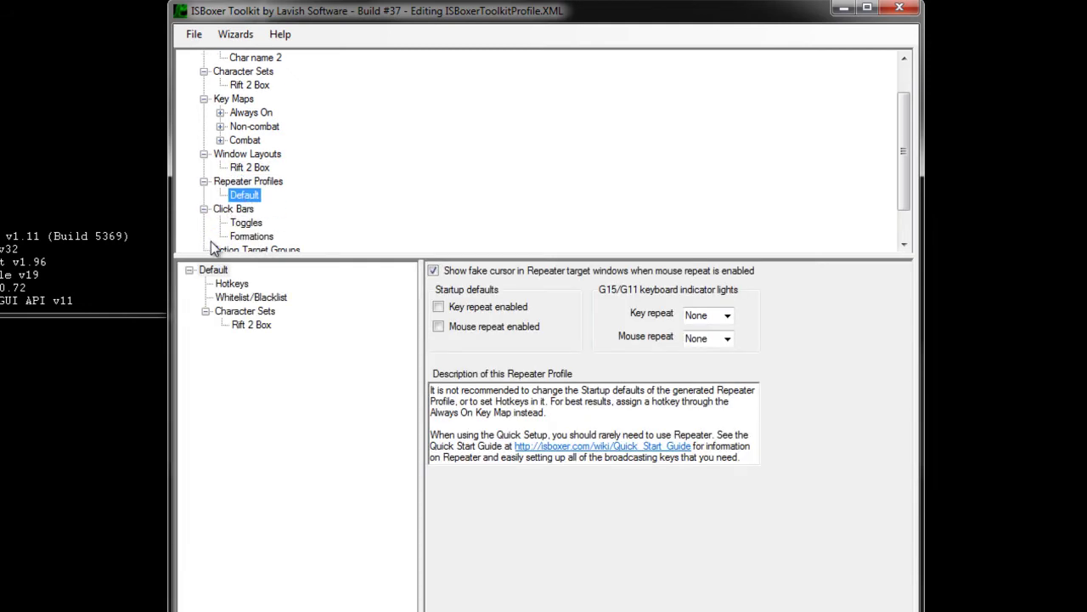
pyautogui.click(244, 222)
pyautogui.click(248, 236)
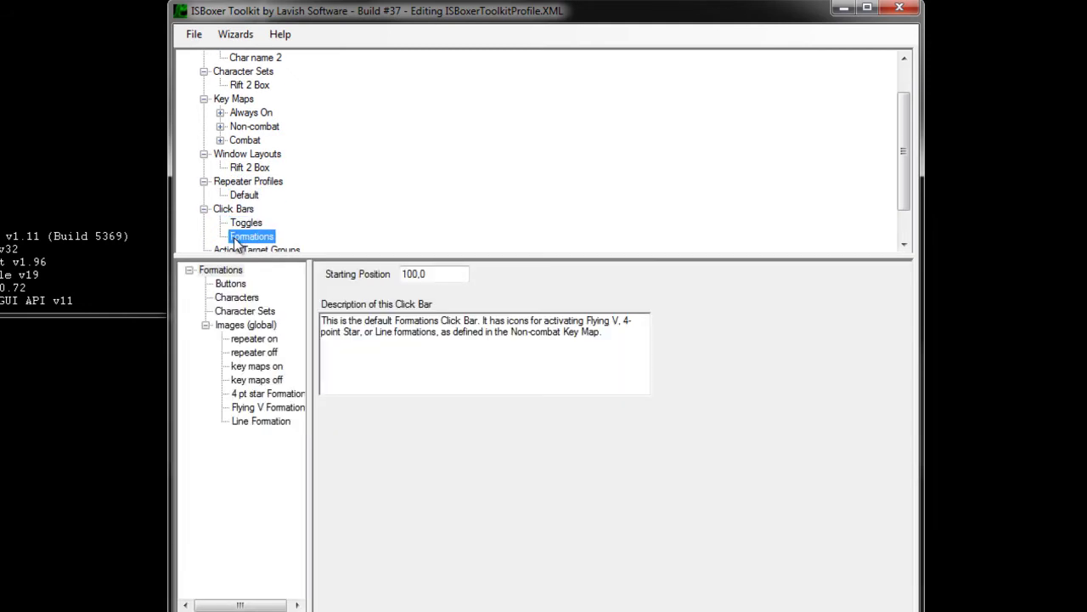
pyautogui.scroll(-1, 230, 235)
pyautogui.click(234, 209)
pyautogui.scroll(2, 246, 245)
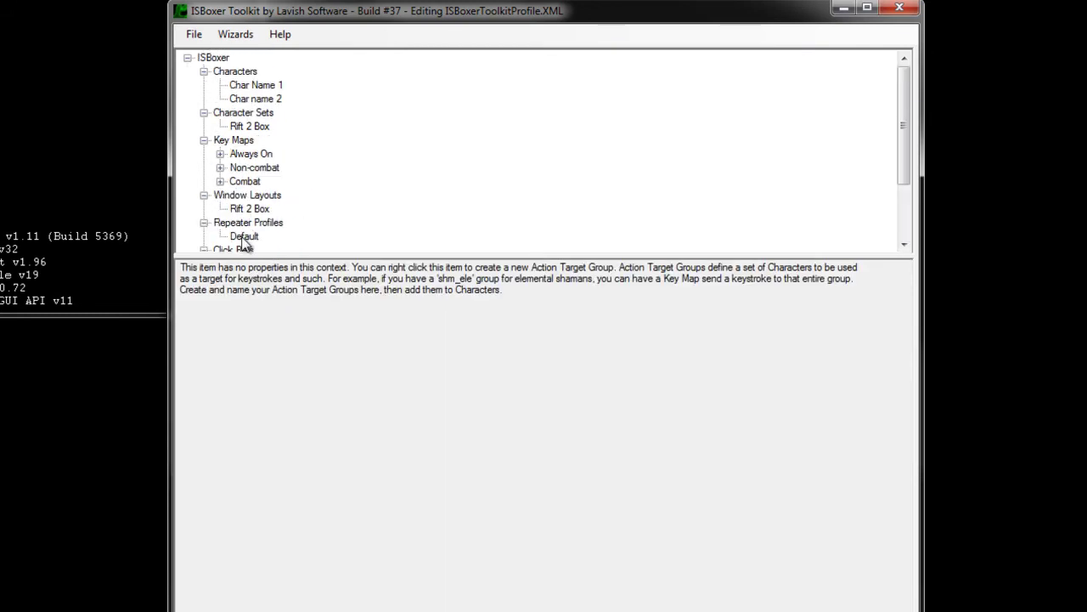
# Step: Save the ISBoxer profile as Rifttest.xml in the InnerSpace folder, overwriting the existing file
pyautogui.click(194, 34)
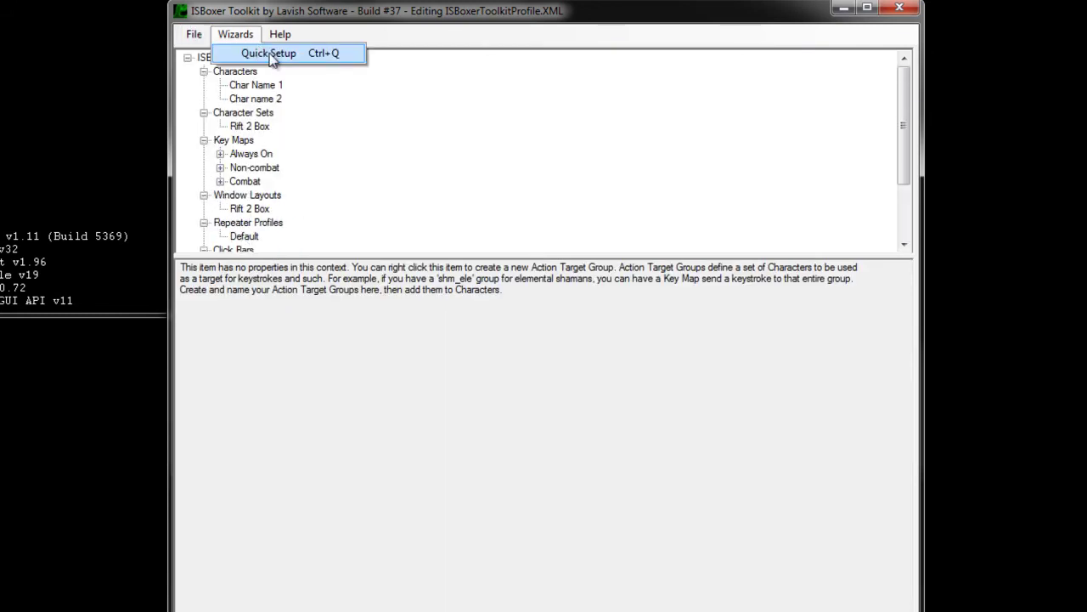
pyautogui.click(225, 114)
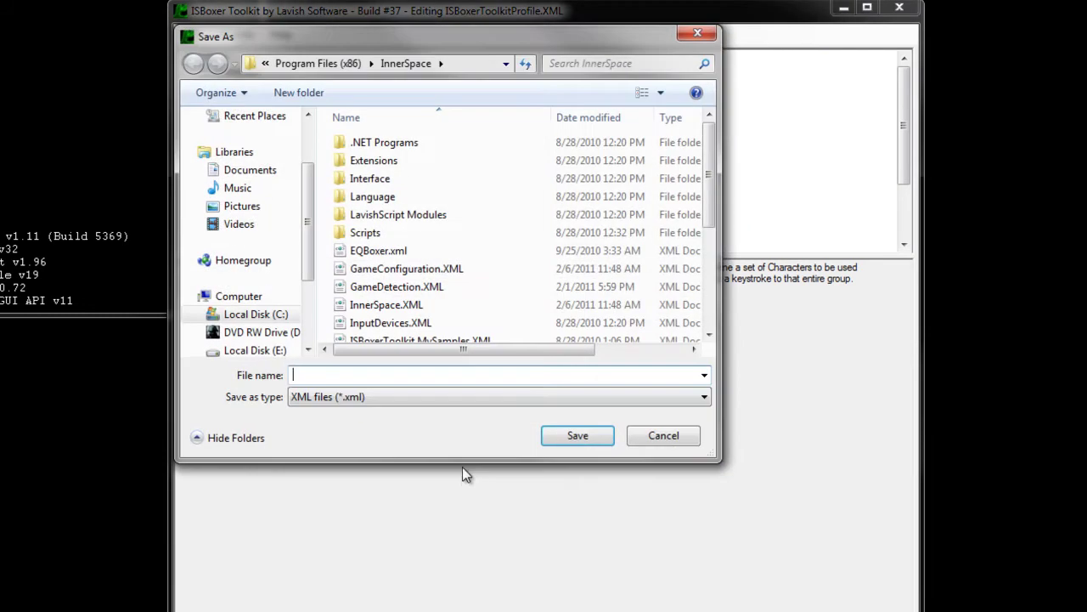
pyautogui.click(394, 304)
pyautogui.press('r')
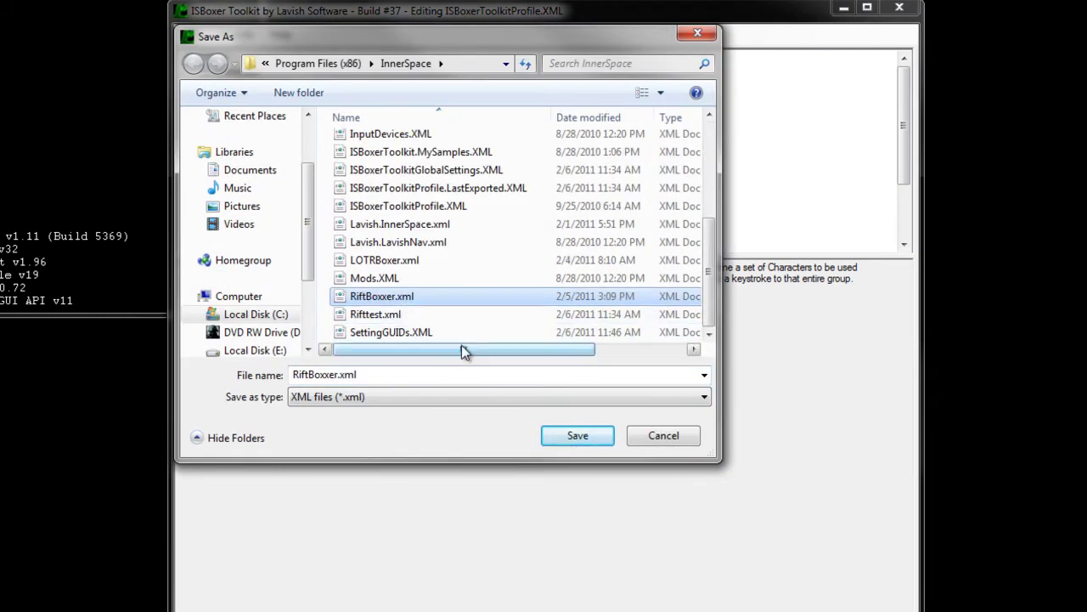
pyautogui.click(375, 315)
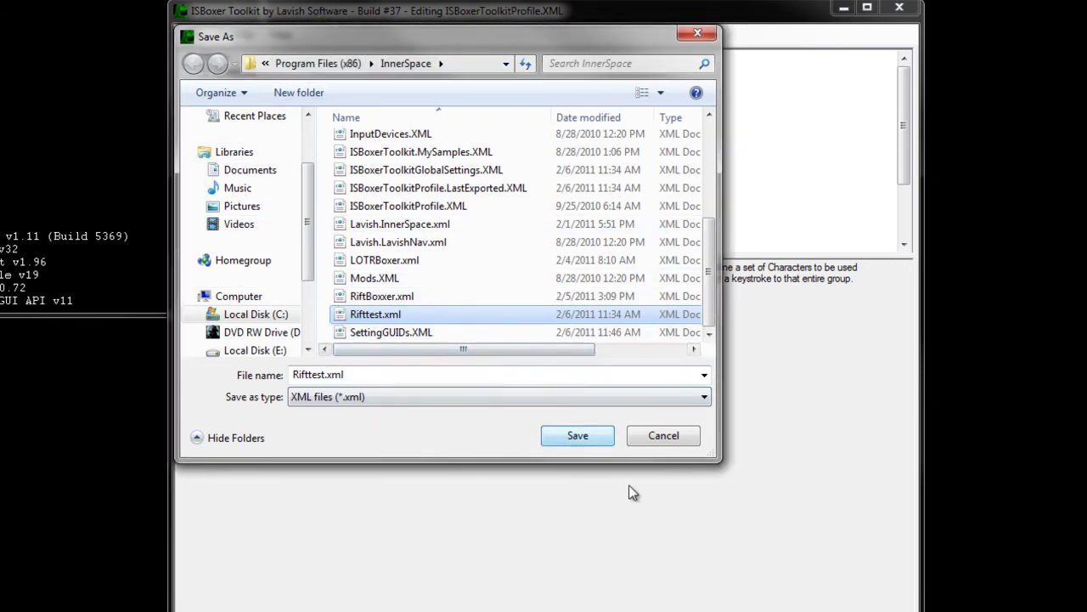
pyautogui.press('Return')
pyautogui.click(349, 253)
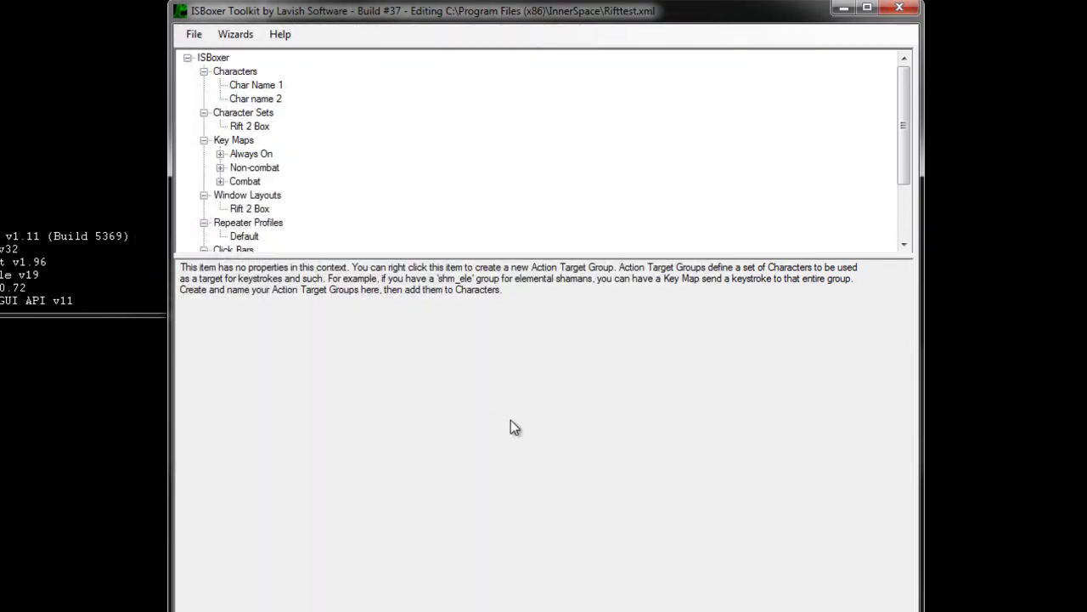
# Step: Export the complete ISBoxer profile to Inner Space
pyautogui.click(193, 34)
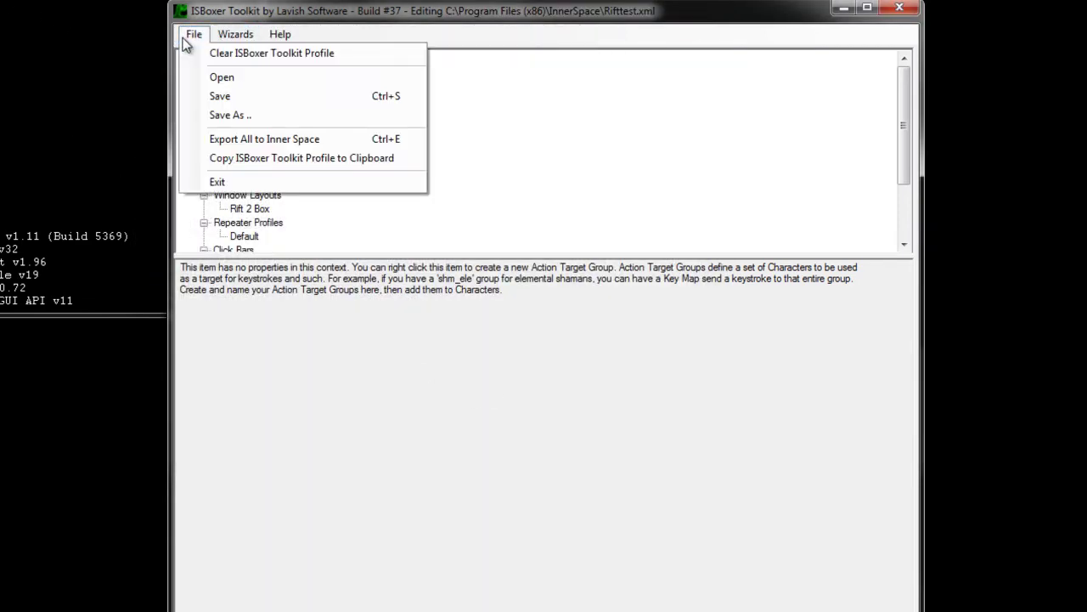
pyautogui.click(255, 138)
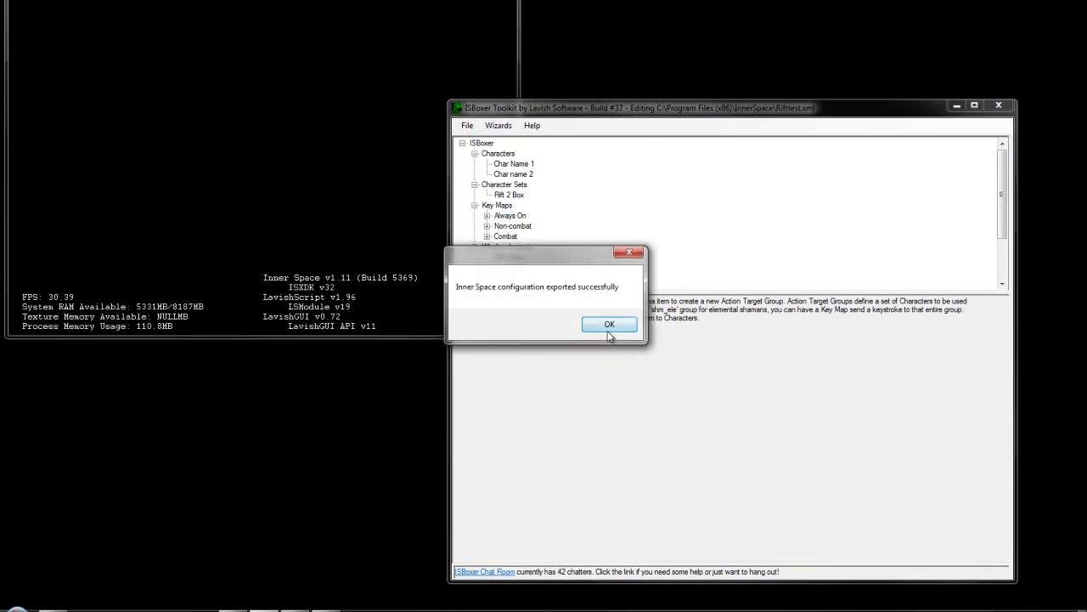
pyautogui.click(608, 325)
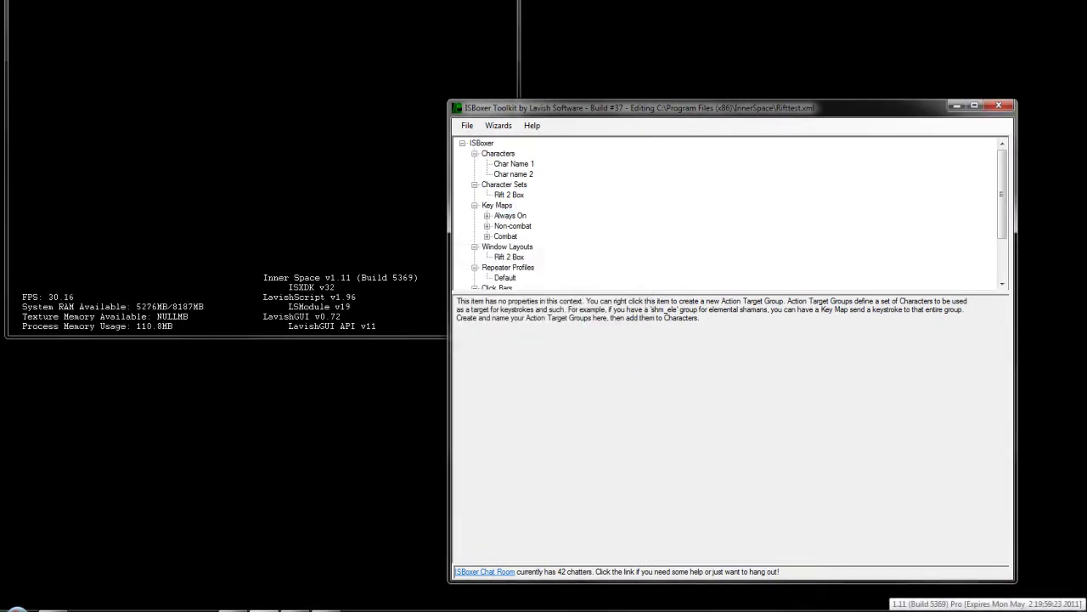
# Step: Launch the Rift 2 Box team from Inner Space's ISBoxer character sets
pyautogui.rightClick(934, 607)
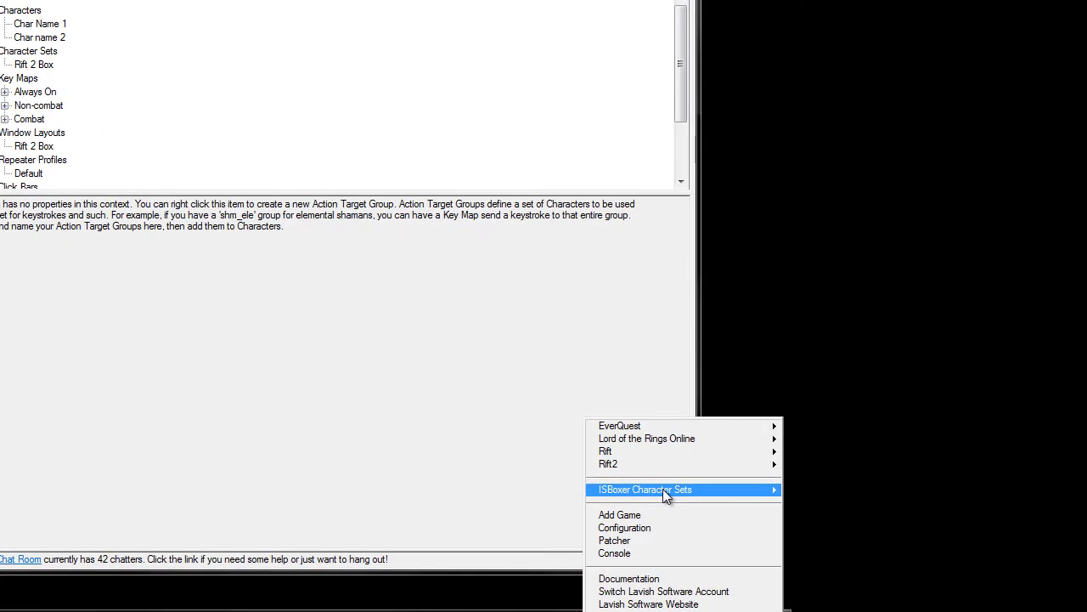
pyautogui.moveTo(989, 519)
pyautogui.click(537, 491)
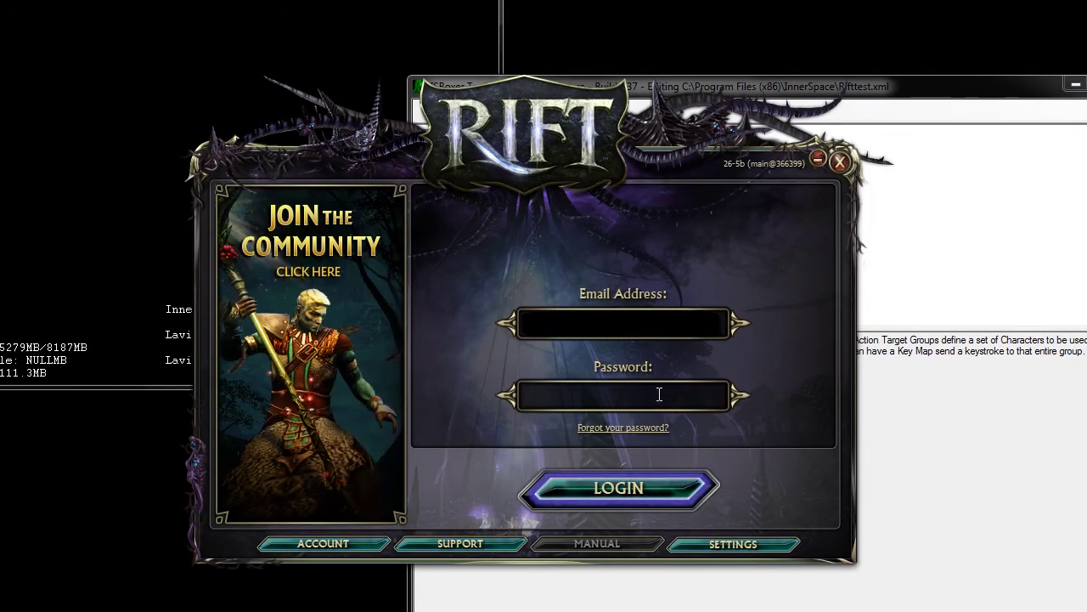
# Step: Log in to both Rift launchers in turn with each account's password, starting the game for the first account
pyautogui.write('*********')
pyautogui.press('Return')
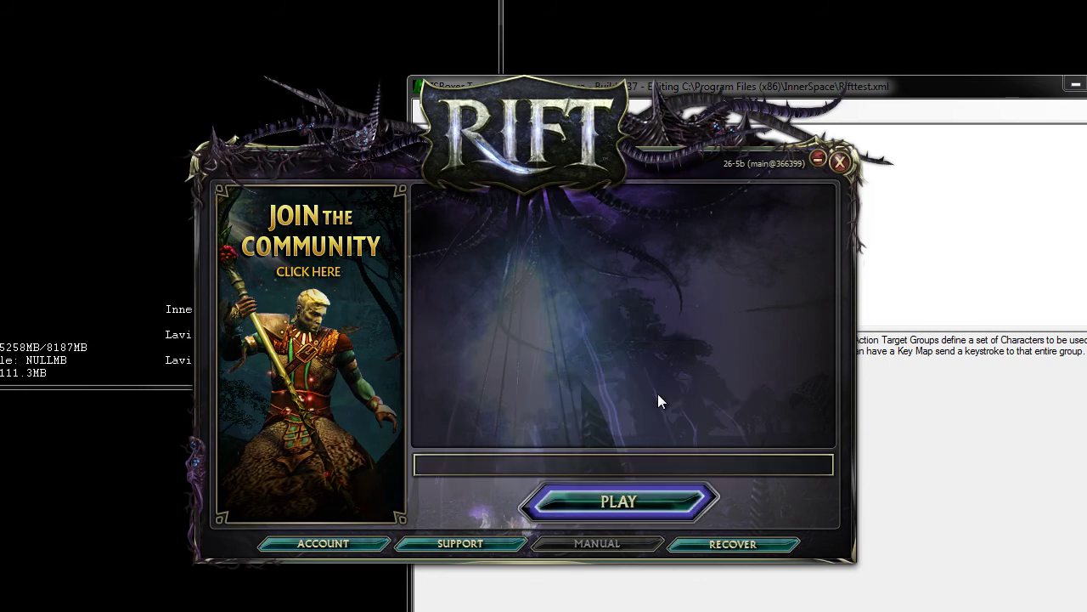
pyautogui.click(592, 487)
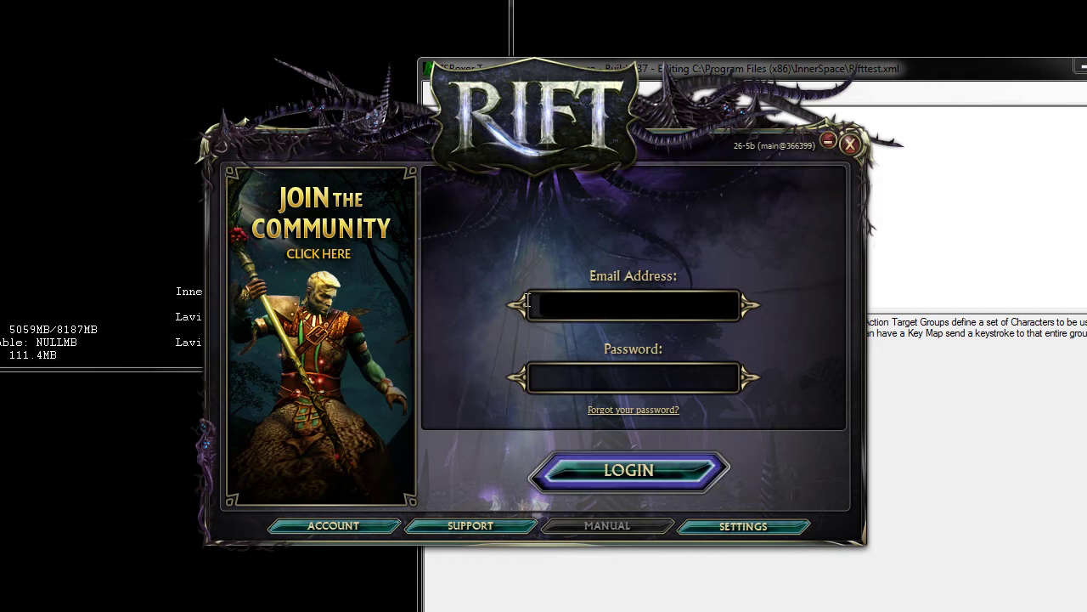
pyautogui.write('****')
pyautogui.press('Return')
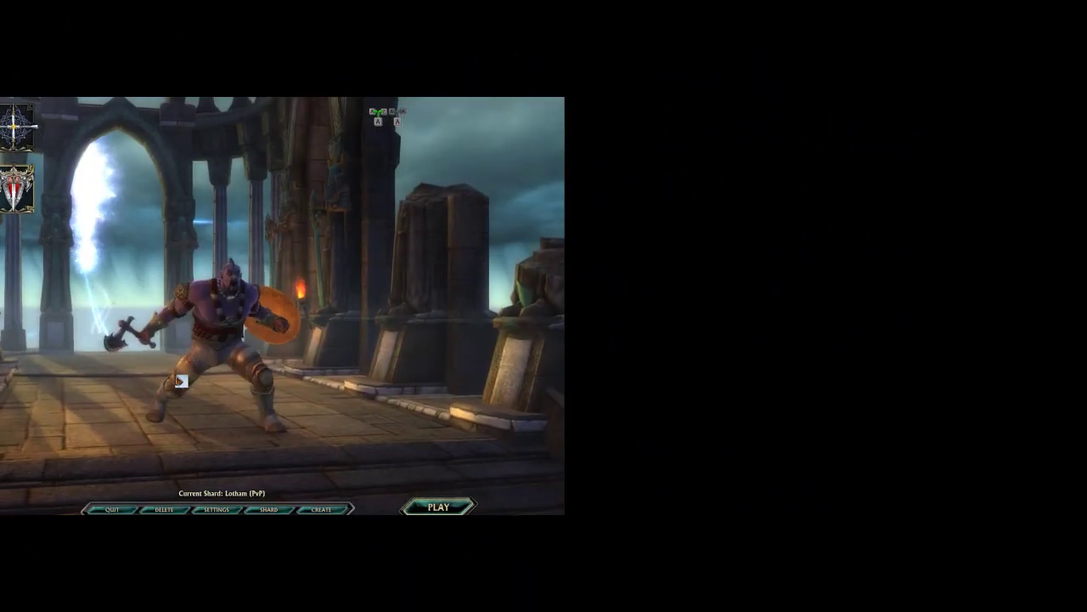
# Step: Return to the Rift character selection and enter the game world with the selected character on the Lotham shard
pyautogui.hotkey('alt', 'Tab')
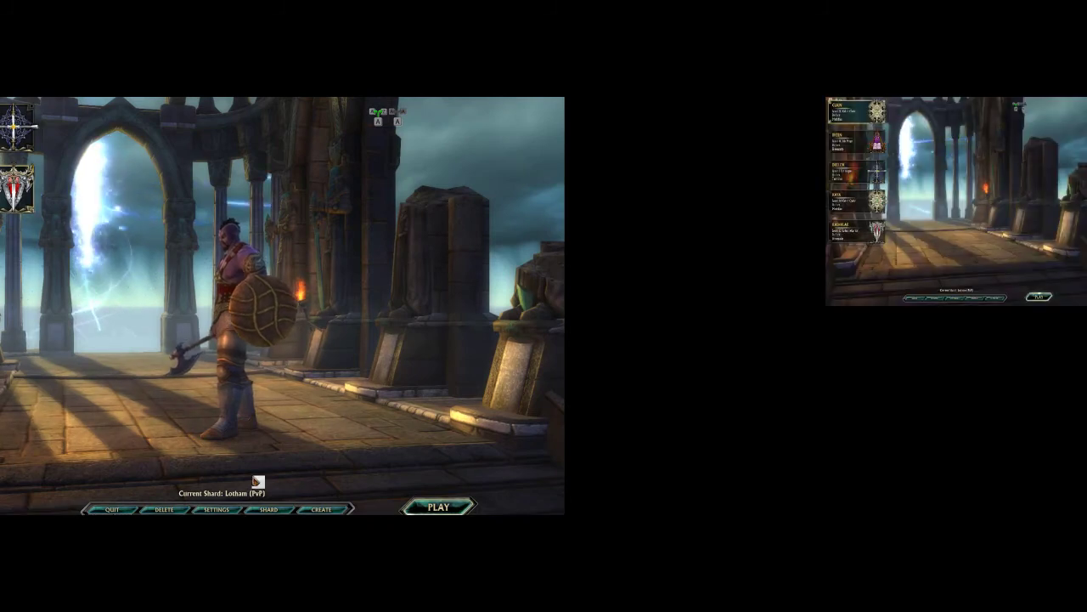
pyautogui.click(459, 508)
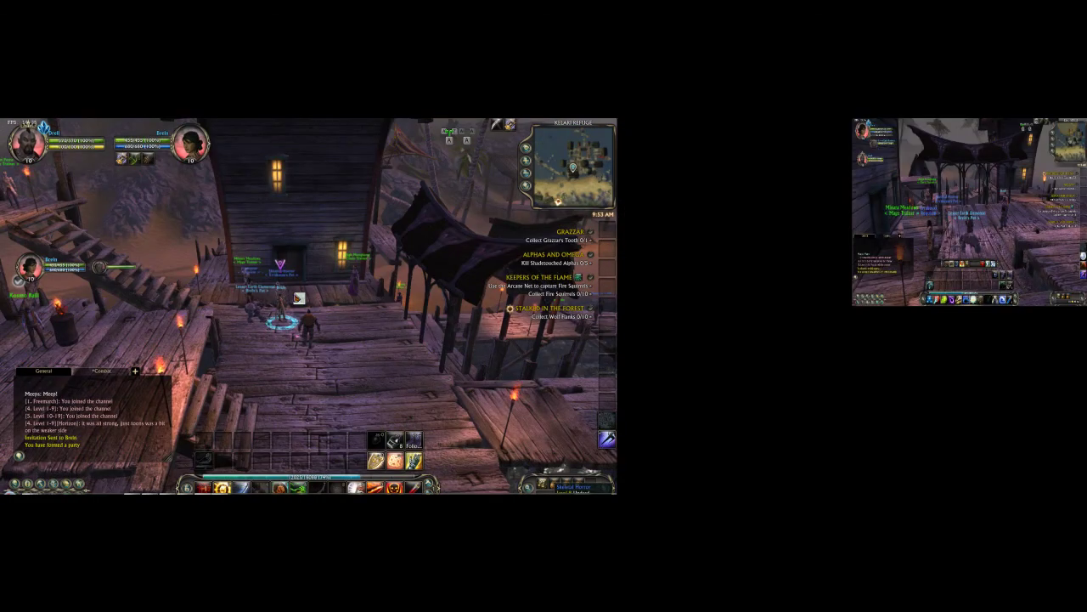
pyautogui.moveTo(289, 299); pyautogui.dragTo(405, 357)
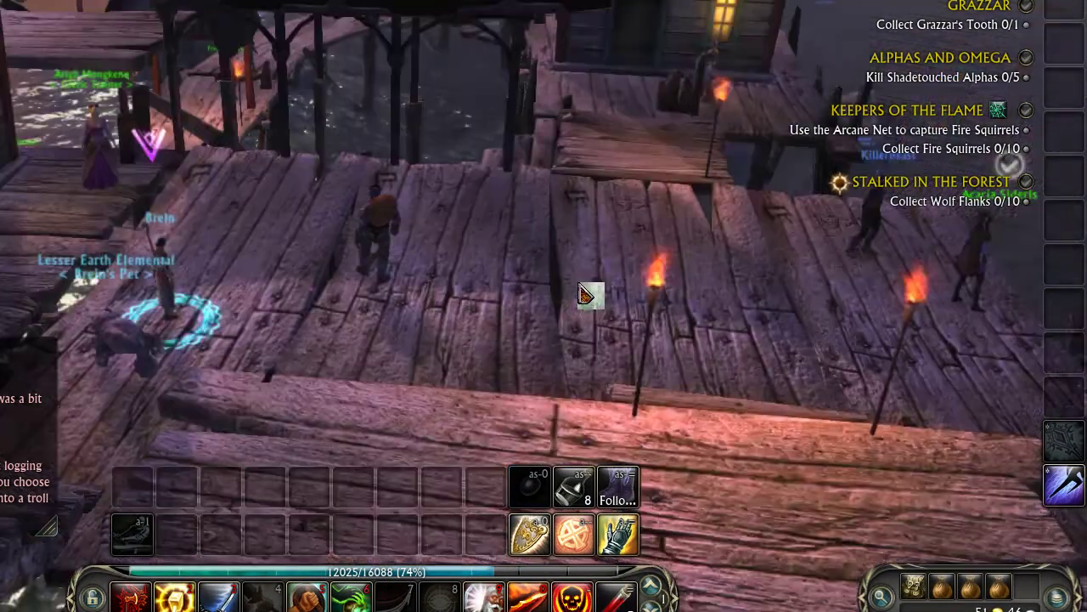
pyautogui.moveTo(586, 293); pyautogui.dragTo(522, 297)
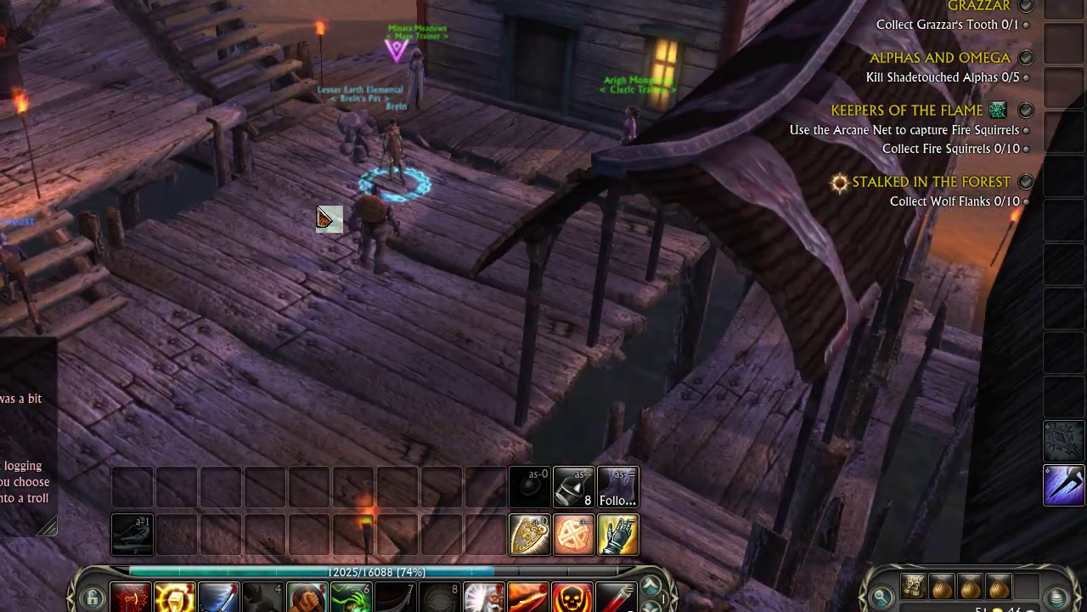